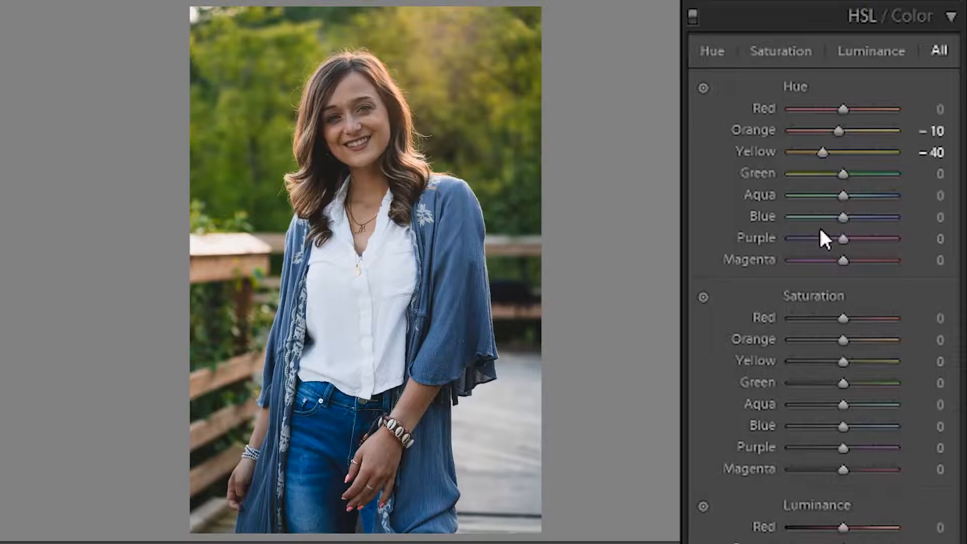
left_click_drag(842, 174, 848, 174)
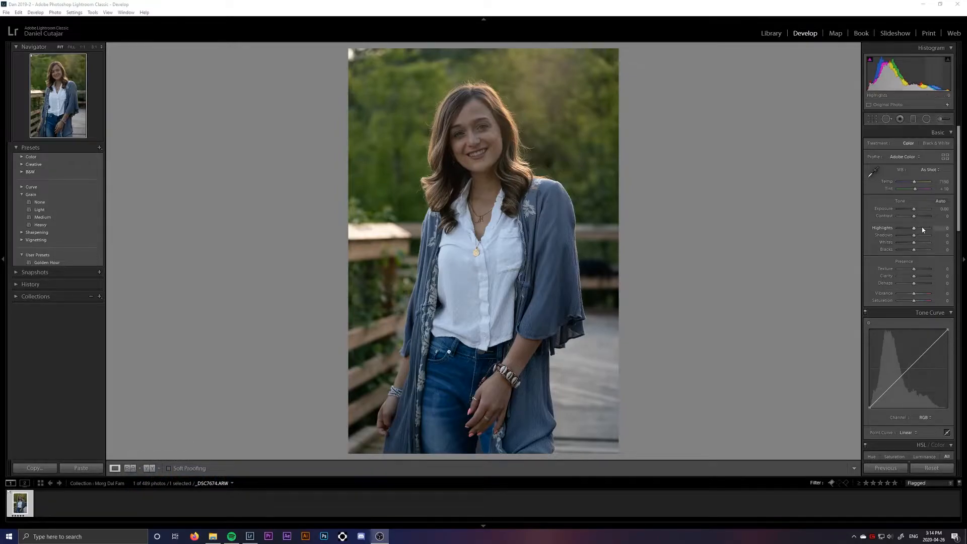
scroll(926, 236, "down", 10)
scroll(927, 235, "up", 10)
left_click_drag(917, 212, 915, 208)
key("ctrl+z")
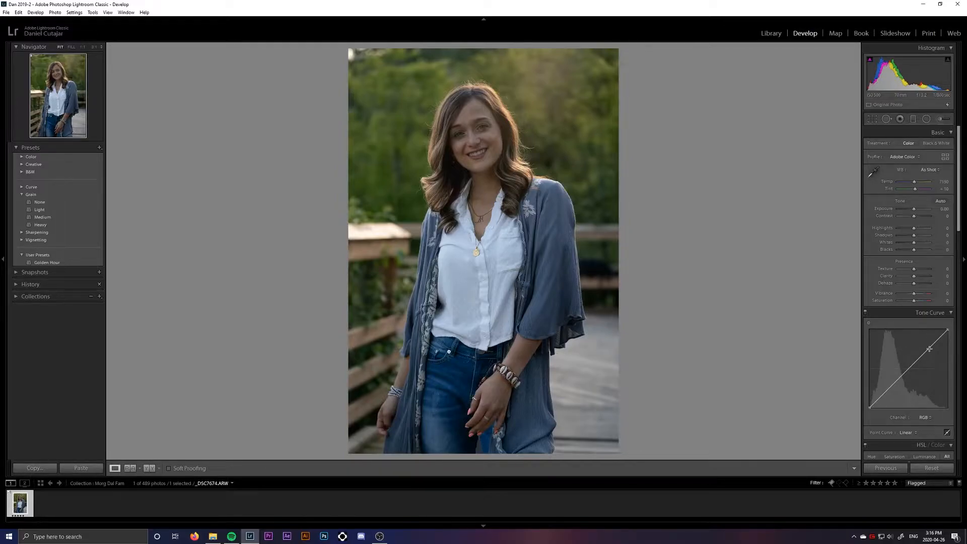
Try adding midtone, shadow and highlight points to the RGB tone curve and raising the highlight point.
scroll(898, 349, "down", 3)
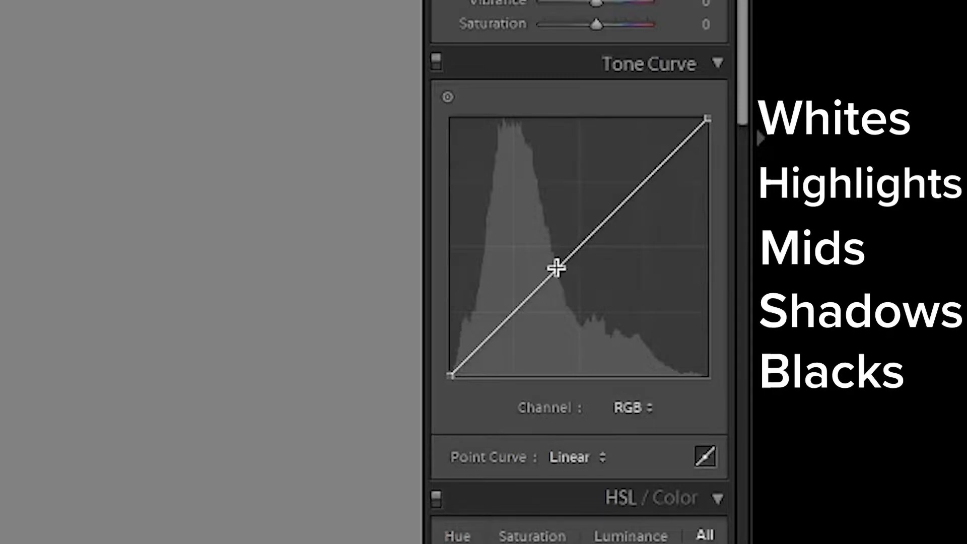
left_click(582, 248)
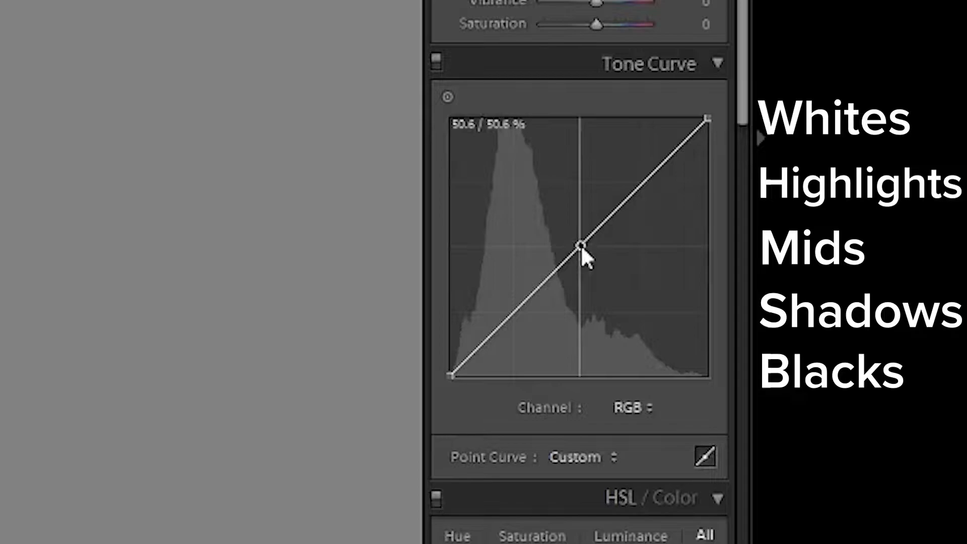
left_click(511, 316)
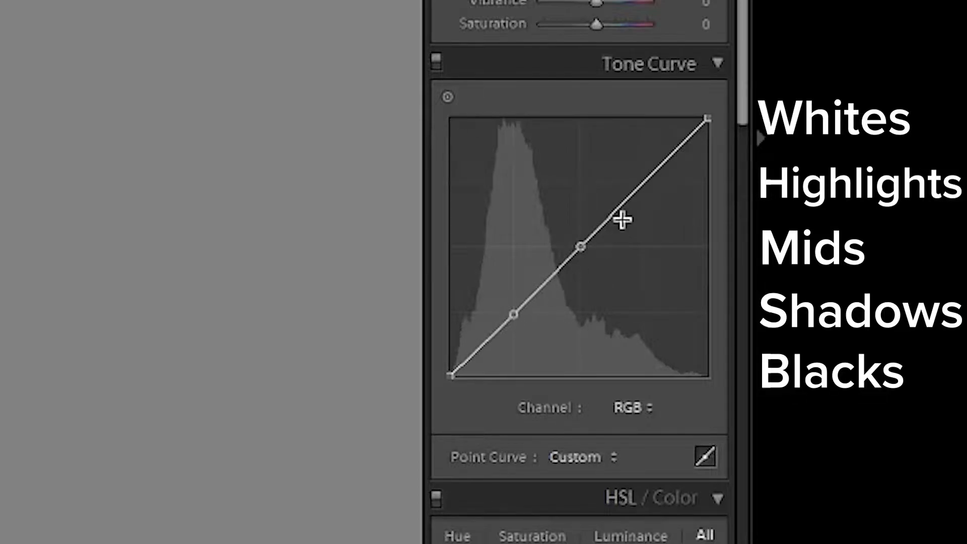
left_click(645, 185)
left_click_drag(645, 186, 642, 147)
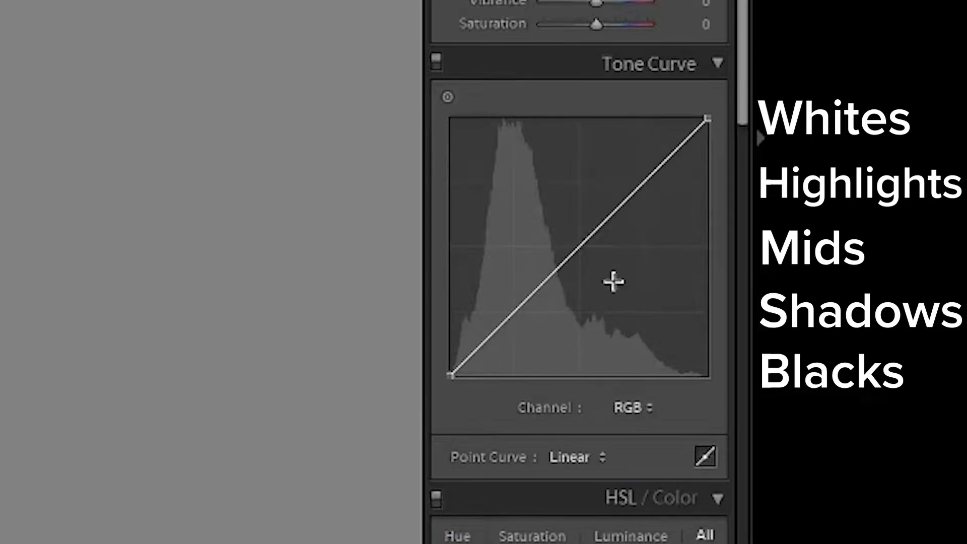
Add three points to the RGB tone curve at the shadows, the midtones and the highlights.
left_click(513, 313)
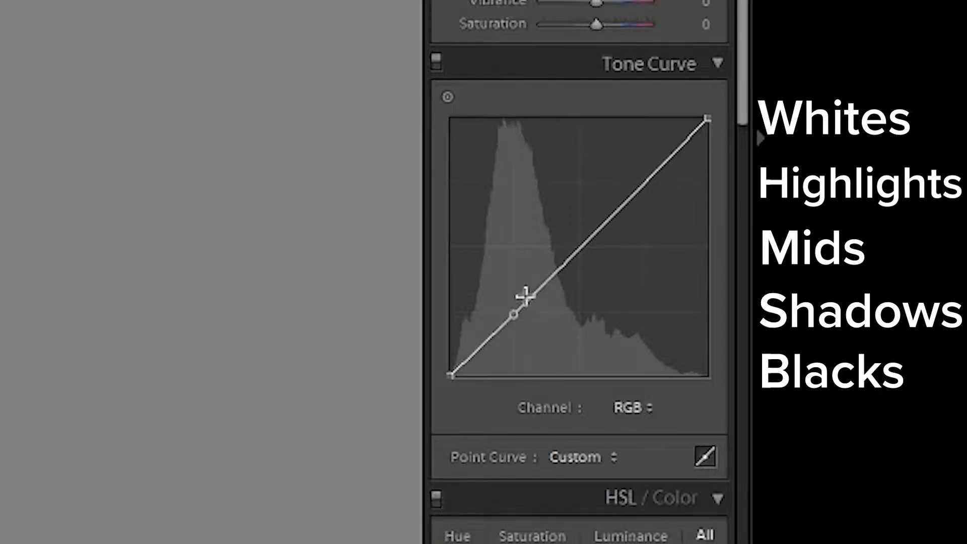
left_click(578, 245)
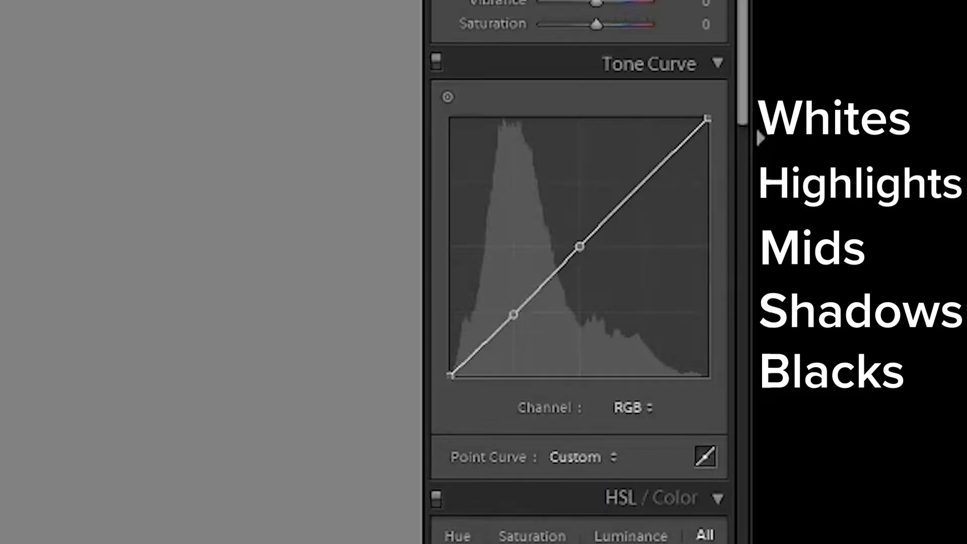
left_click(646, 181)
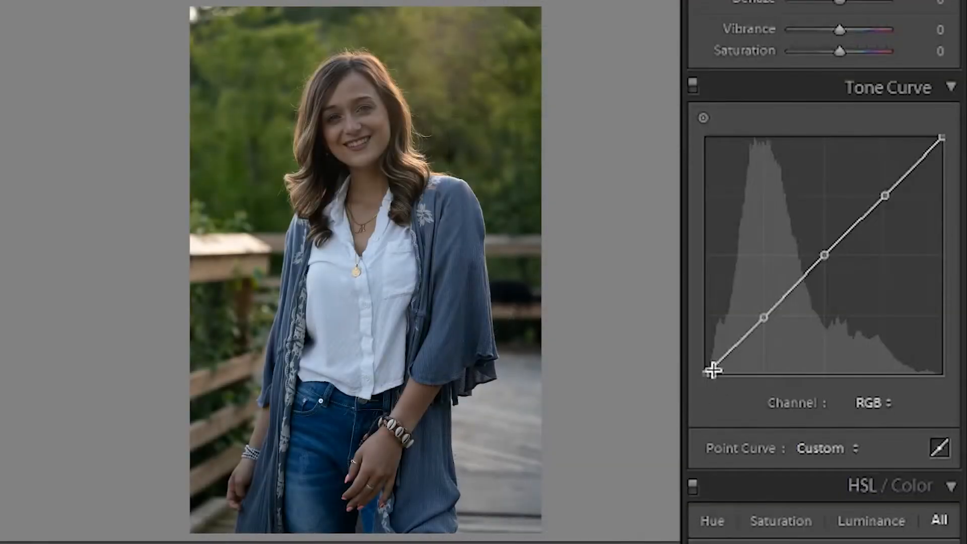
Shape a faded S-curve by raising blacks, lowering shadows, lifting highlights and midtones, and lowering whites, and compare the photo with and without it.
left_click_drag(703, 372, 692, 354)
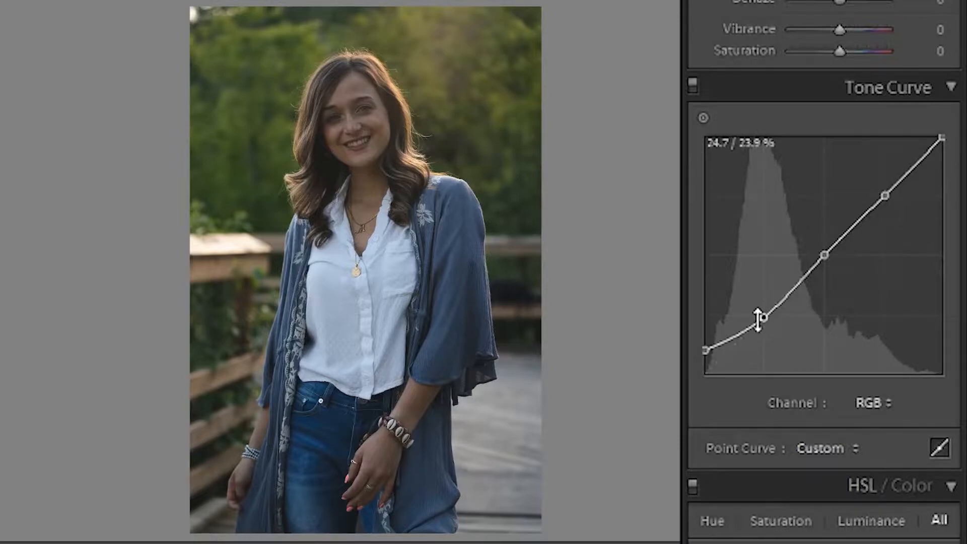
left_click_drag(763, 317, 758, 328)
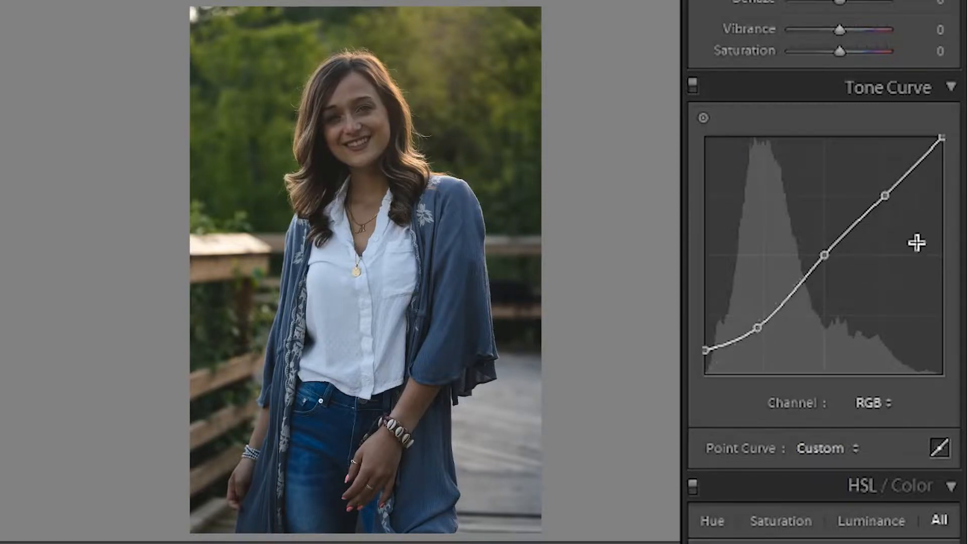
left_click_drag(885, 196, 885, 183)
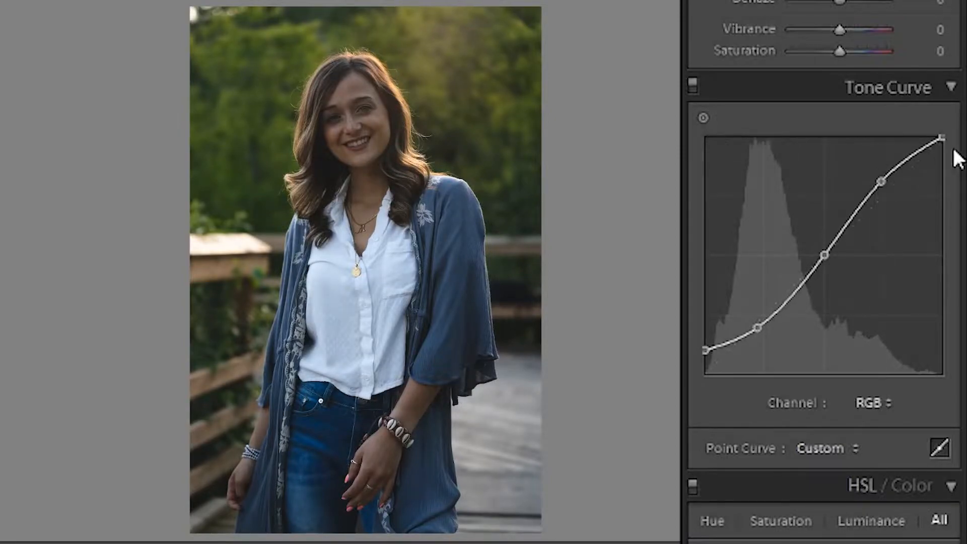
left_click_drag(941, 139, 942, 153)
left_click_drag(824, 253, 824, 239)
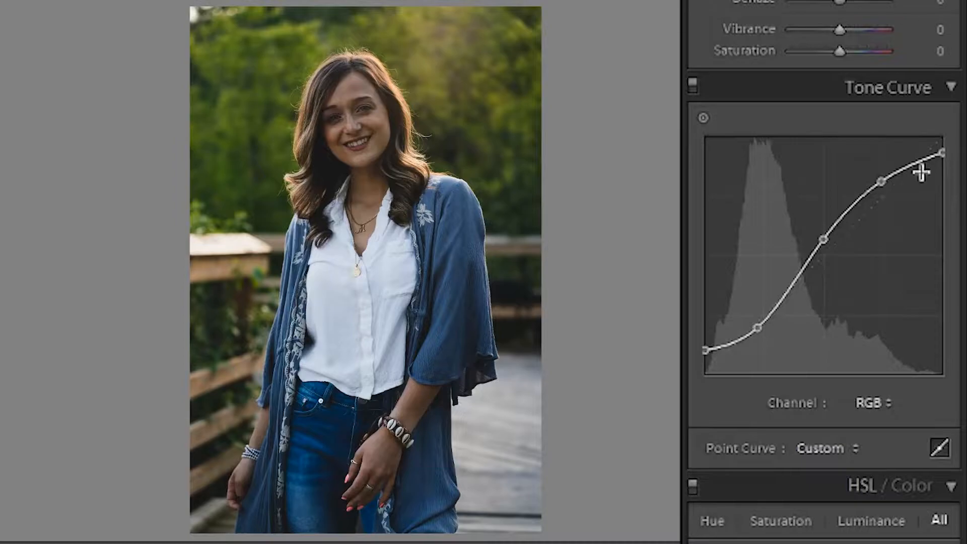
left_click(692, 84)
left_click(692, 84)
Set the Exposure to +0.30, and try a stronger Contrast and undo that contrast change.
scroll(775, 191, "up", 10)
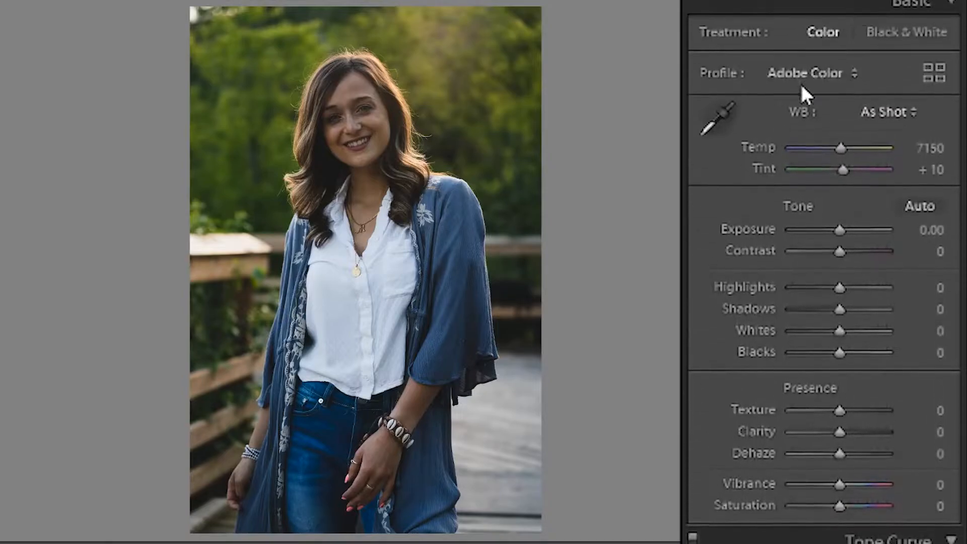
scroll(800, 83, "up", 1)
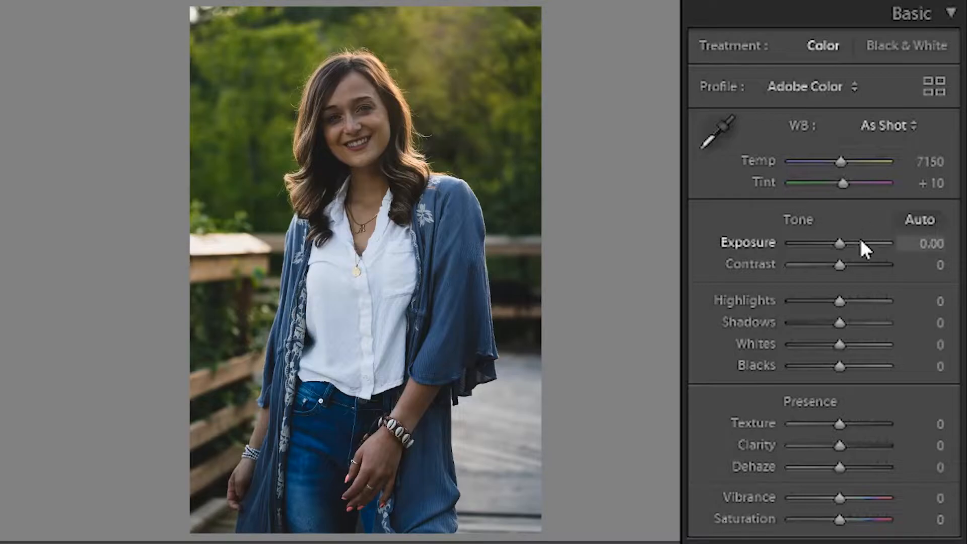
left_click(929, 244)
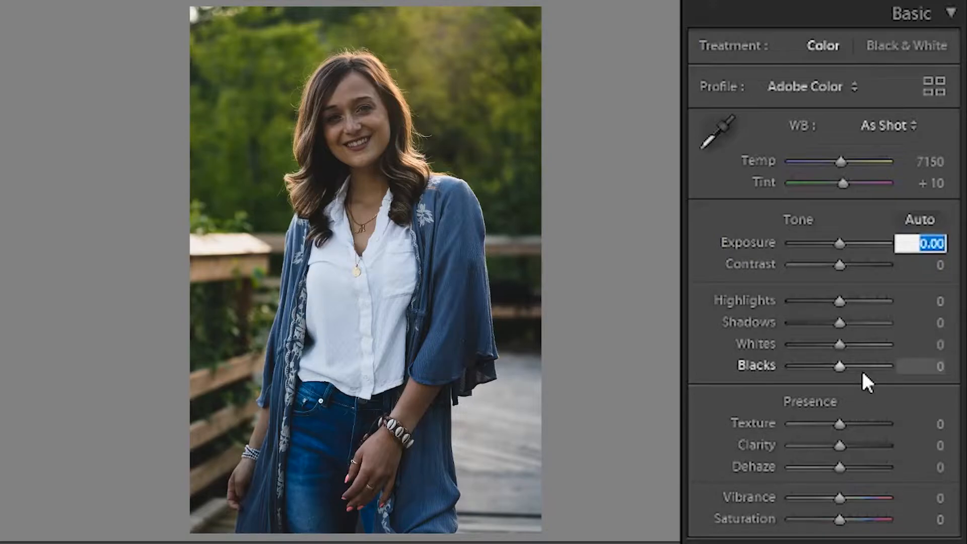
scroll(862, 358, "down", 1)
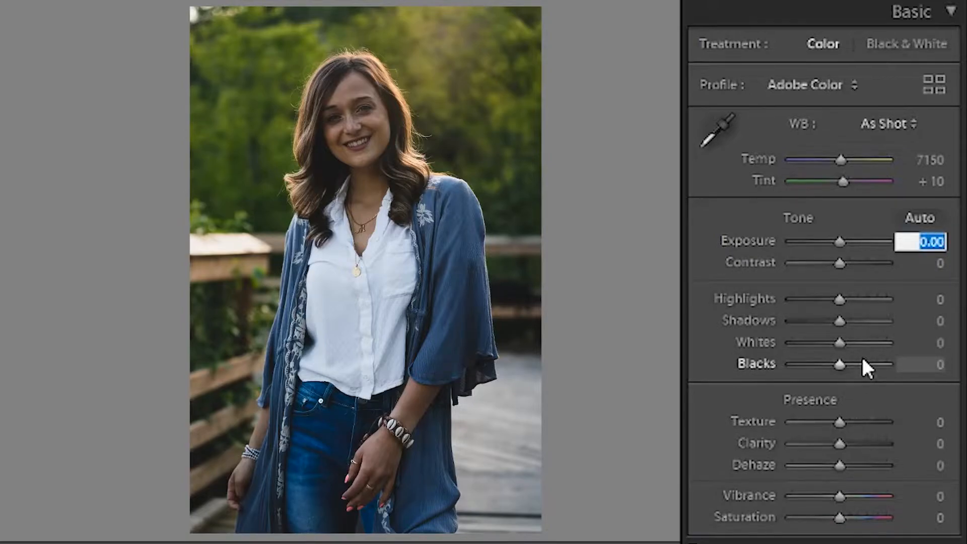
type("0.4")
key("Return")
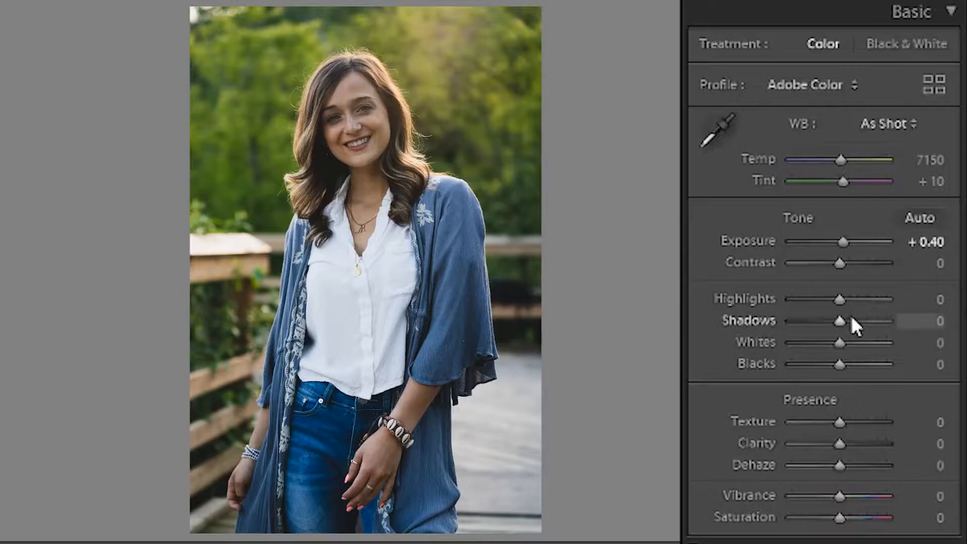
type("0.3")
key("Return")
left_click_drag(842, 263, 872, 267)
key("ctrl+z")
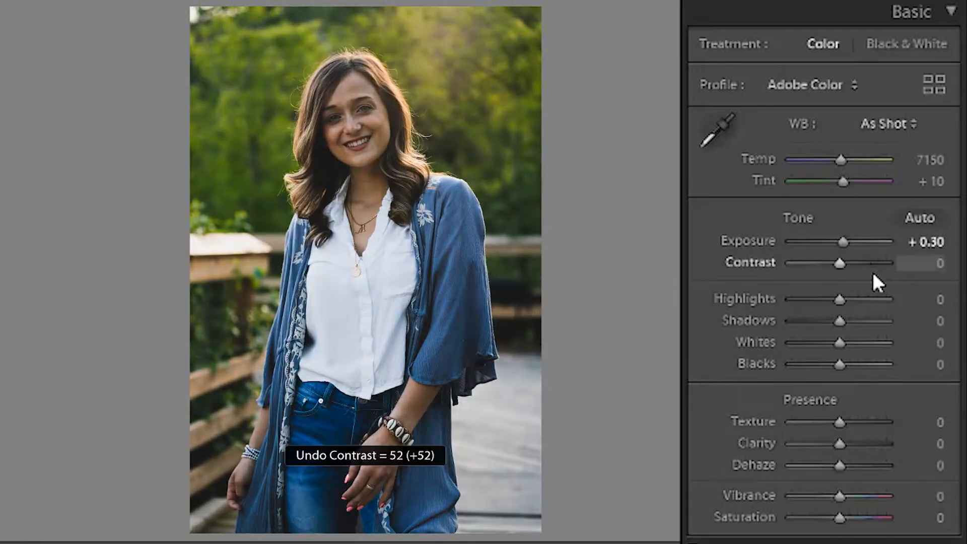
Set the Highlights to +5 and the Shadows to +45.
left_click_drag(838, 299, 756, 297)
double_click(755, 297)
left_click_drag(839, 299, 842, 299)
left_click_drag(847, 364, 856, 364)
double_click(856, 363)
left_click_drag(839, 321, 828, 359)
Set the Whites to +10 and the Blacks to -5.
left_click(932, 343)
type("10")
key("Return")
left_click(931, 365)
type("0")
key("Return")
left_click(911, 365)
type("-5")
key("Return")
Try Clarity at +100 and at +40, returning it to 0 each time.
scroll(814, 400, "down", 4)
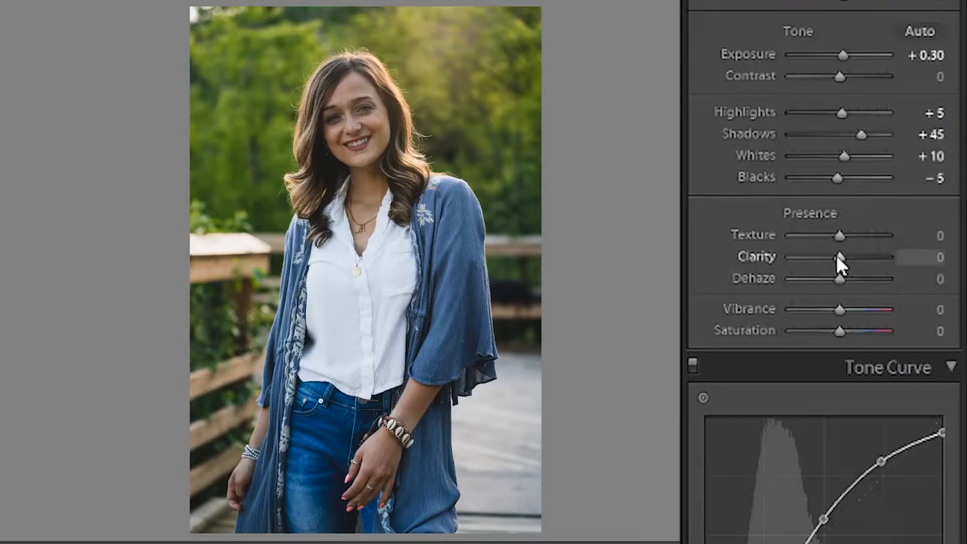
left_click_drag(838, 254, 852, 254)
left_click_drag(859, 255, 897, 280)
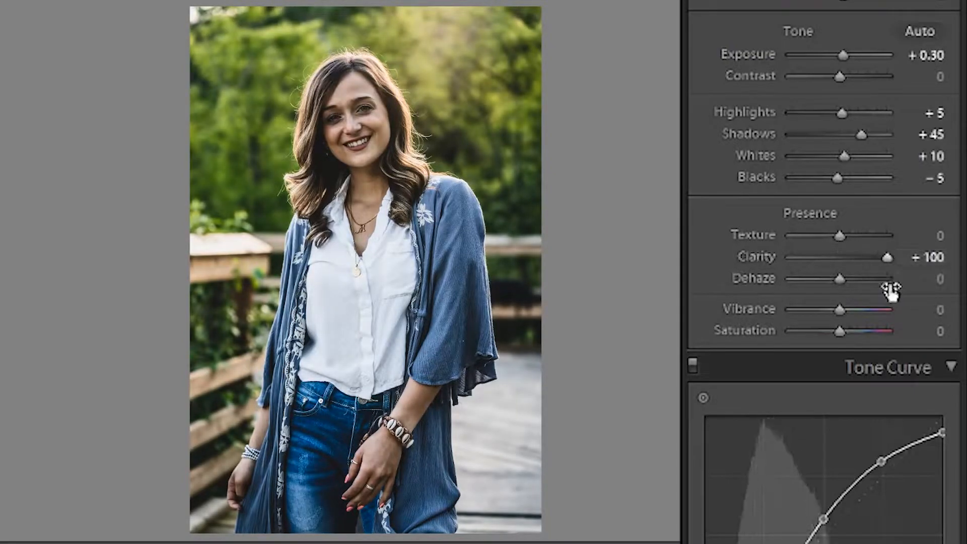
left_click(919, 257)
type("0")
key("Return")
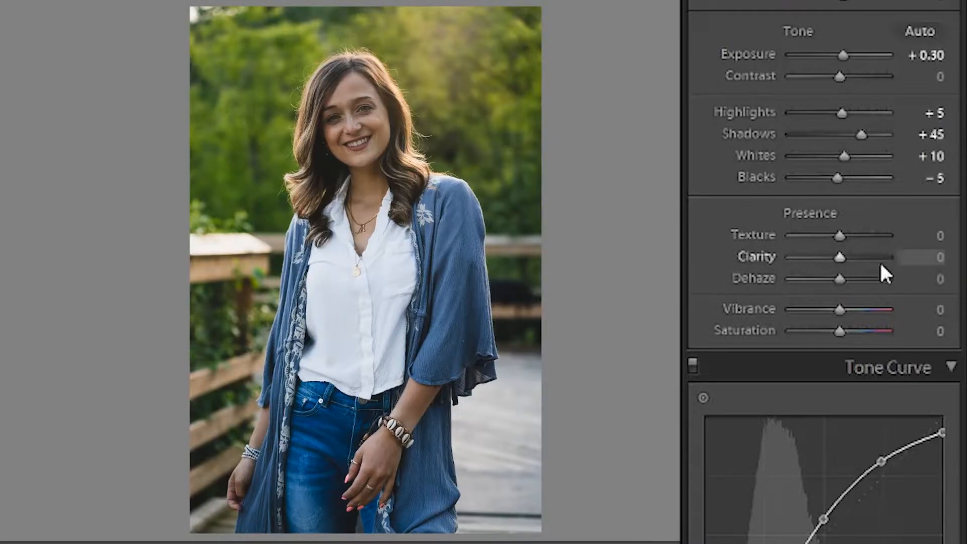
left_click_drag(838, 258, 859, 259)
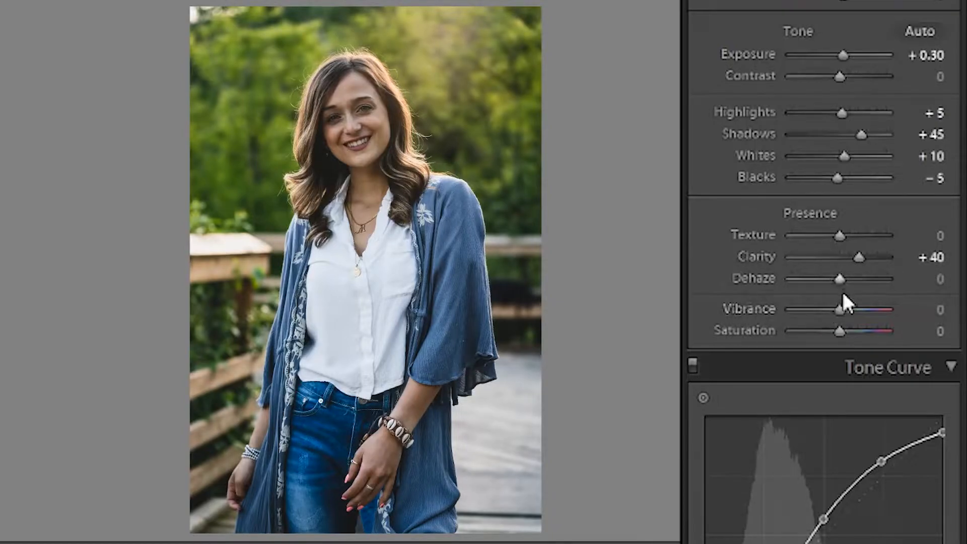
key("ctrl+z")
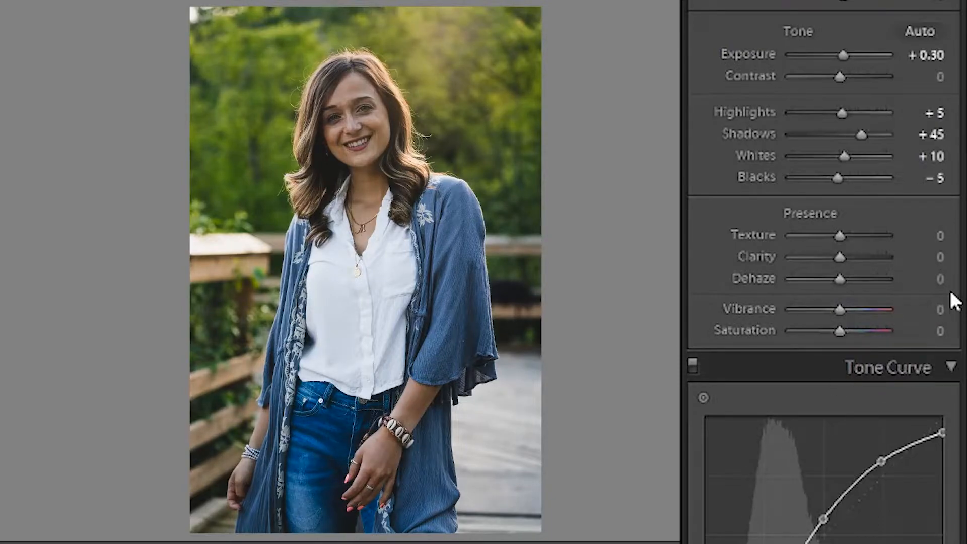
Try Clarity at +50 and reset it to 0.
left_click(939, 259)
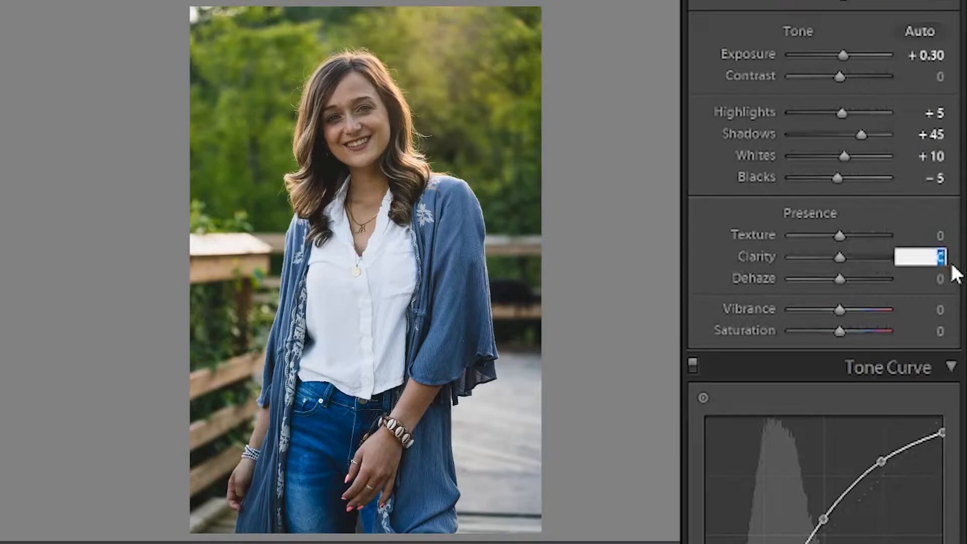
type("50")
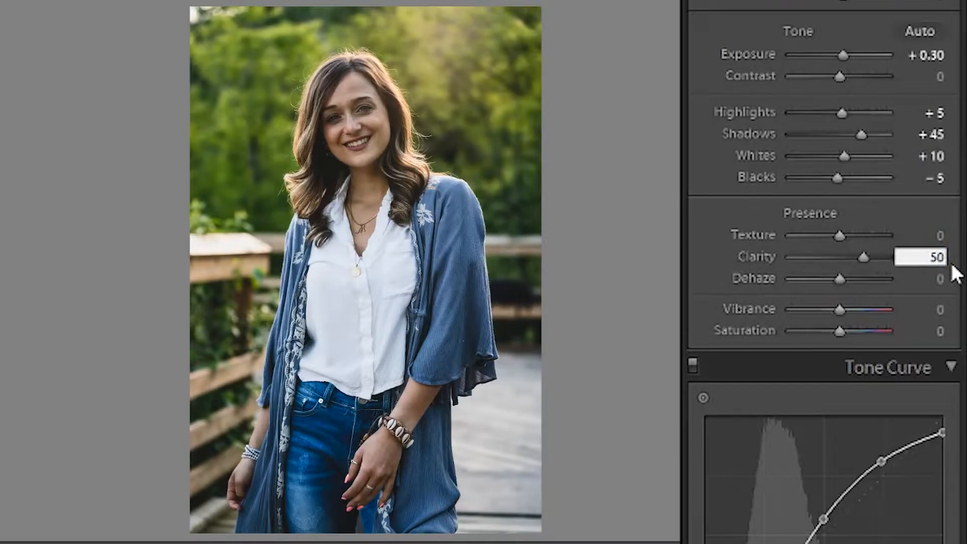
key("Return")
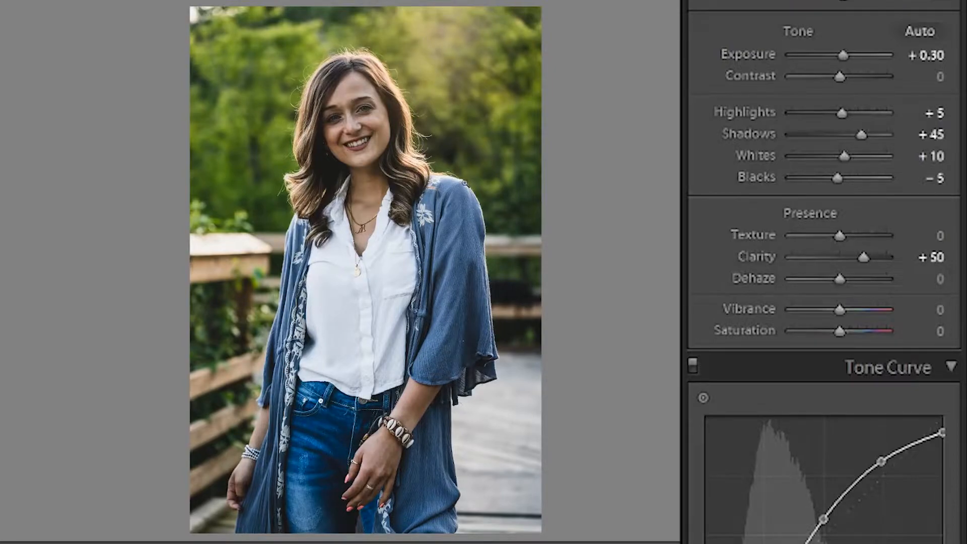
left_click(932, 257)
type("0")
key("Return")
Soften the portrait by setting the Clarity to -10 and the Texture to +5.
left_click(934, 258)
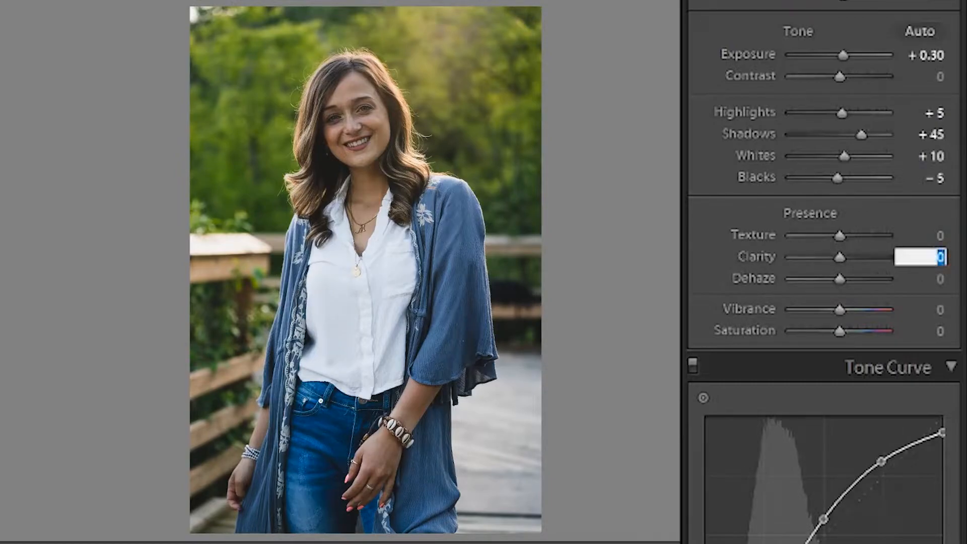
type("-10")
key("Return")
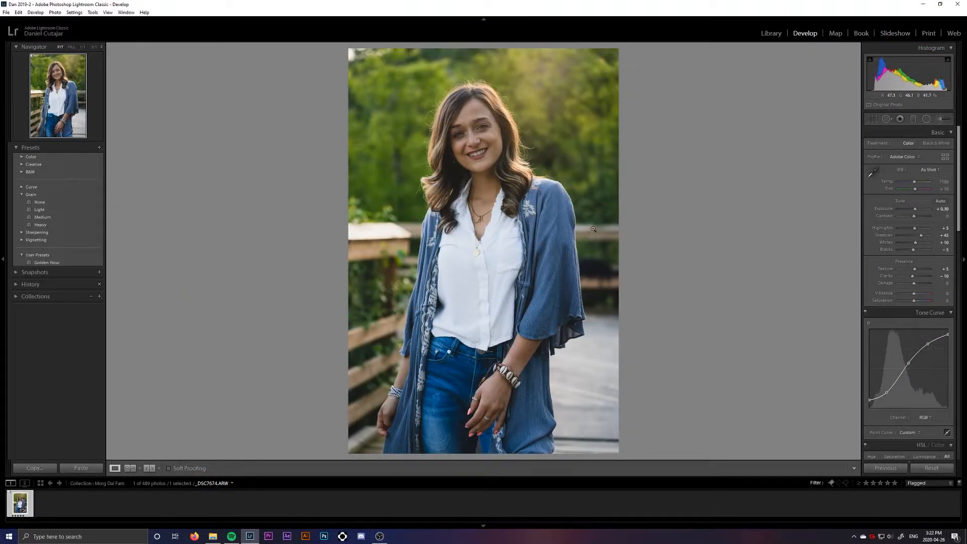
Compare the photo with and without the tone curve, and view the before and after versions side by side.
left_click(865, 312)
left_click(866, 312)
left_click(865, 312)
left_click(865, 312)
left_click(150, 468)
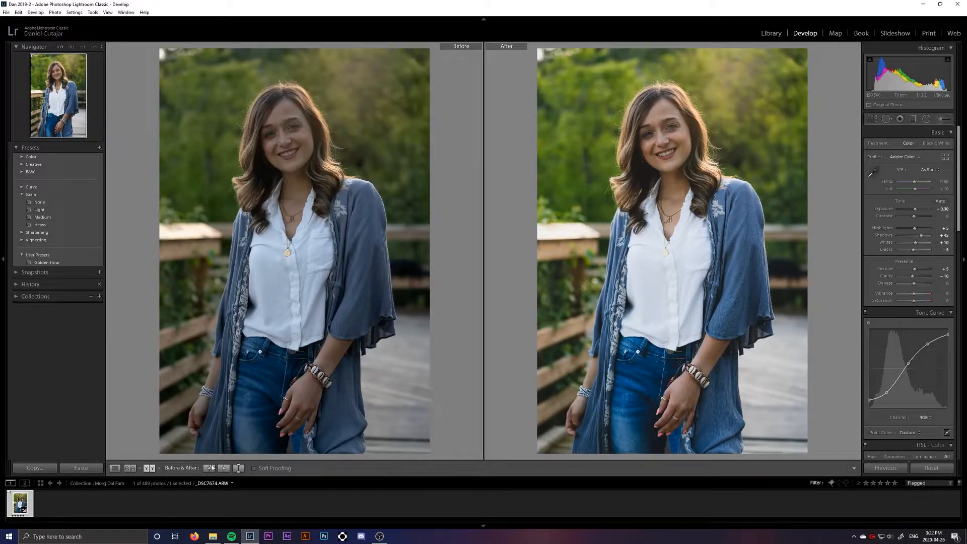
left_click(115, 468)
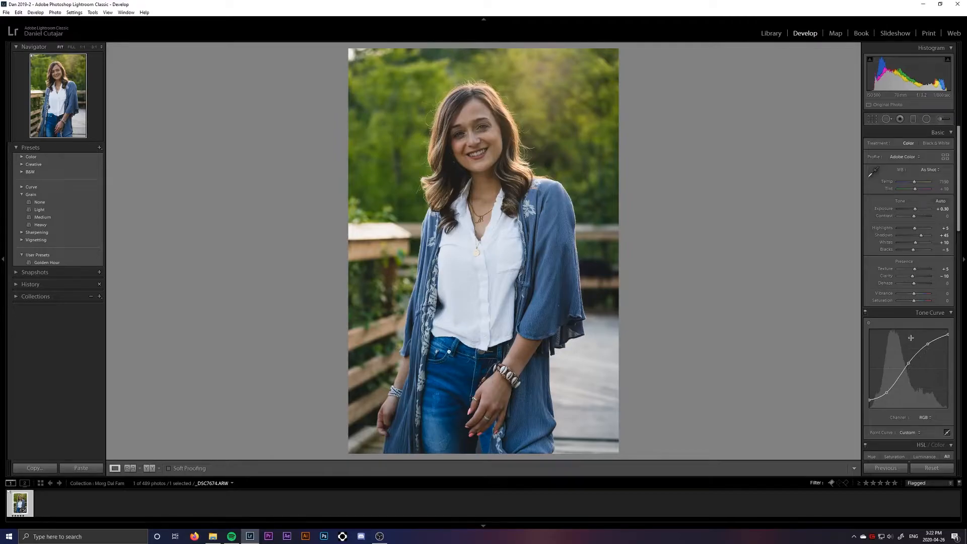
Try shifting the Orange hue toward yellow in the HSL adjustments and undo the change.
scroll(910, 337, "down", 3)
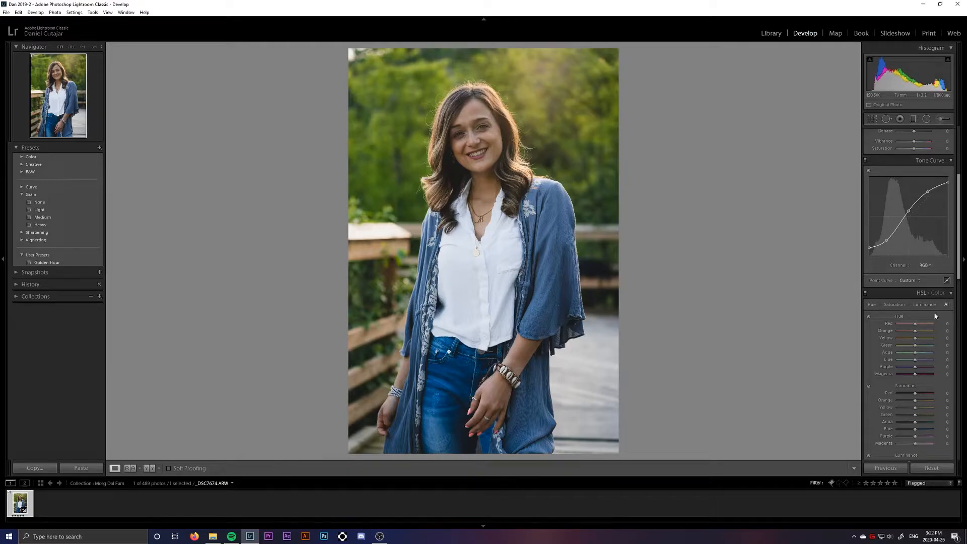
scroll(932, 318, "down", 2)
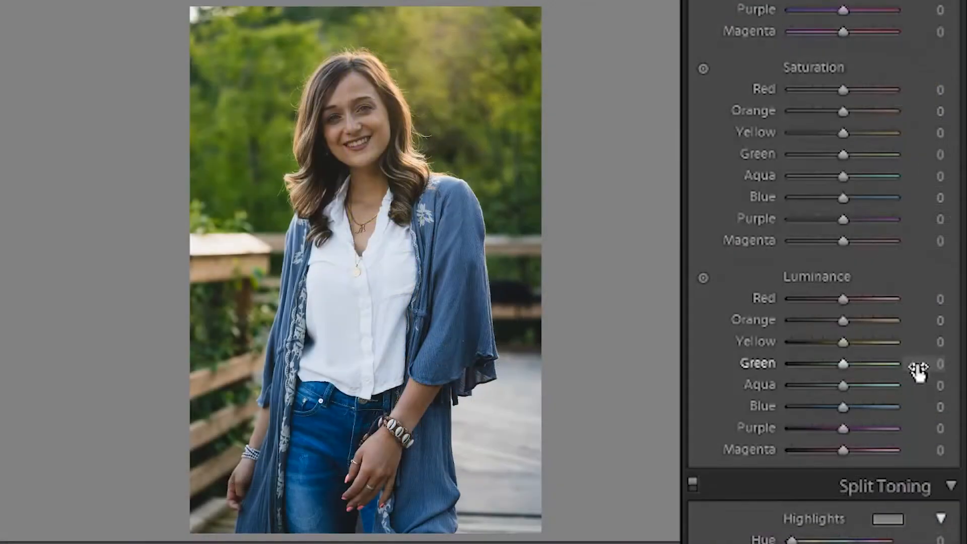
scroll(935, 409, "up", 2)
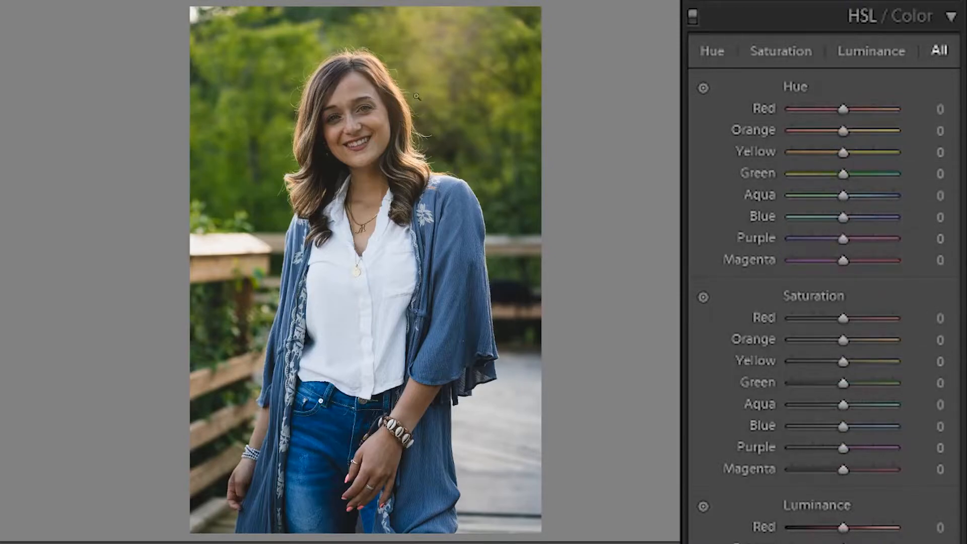
left_click_drag(843, 131, 853, 132)
key("ctrl+z")
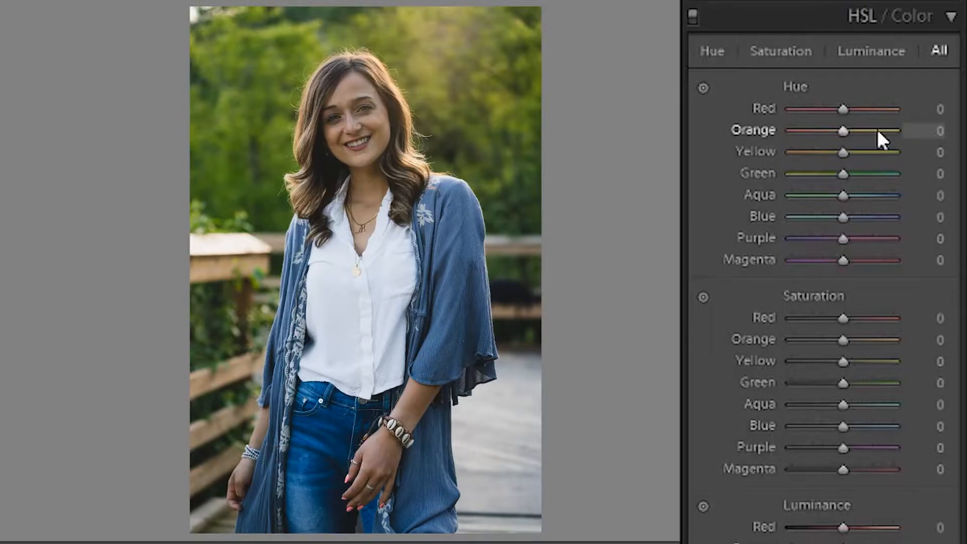
Set the Orange hue to -10 in the HSL adjustments.
left_click(941, 131)
type("-10")
key("Return")
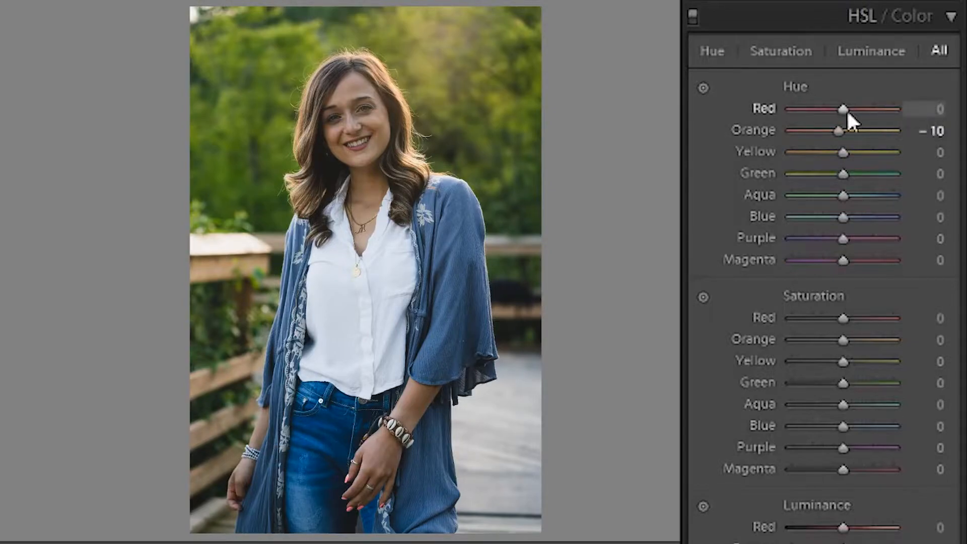
Try a lower Red hue and reset it to 0.
left_click_drag(844, 109, 824, 108)
left_click(935, 112)
type("0")
key("Return")
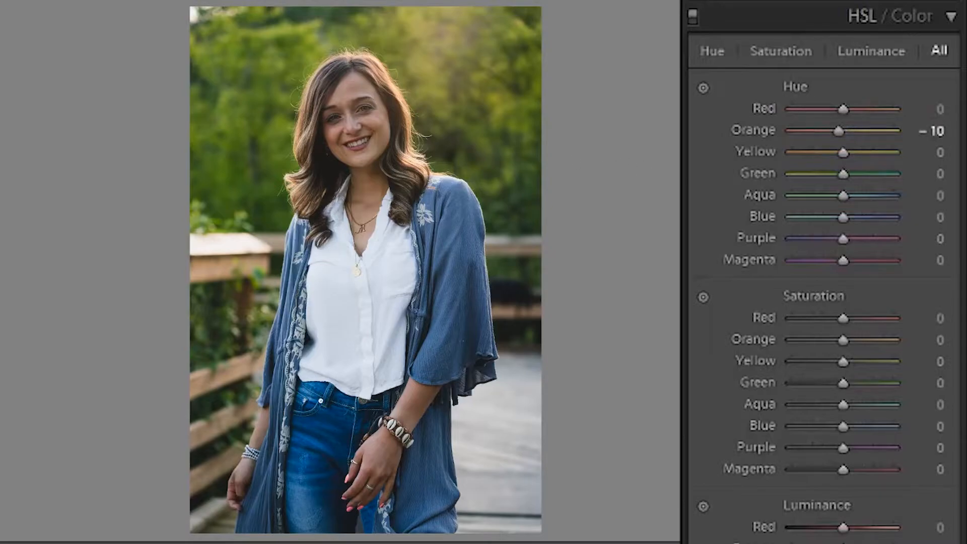
Shift the Yellow hue toward orange, trying -30 and settling on -40.
left_click_drag(845, 154, 812, 152)
key("ctrl+z")
left_click(947, 152)
type("-30")
key("Return")
left_click(947, 152)
type("-40")
key("Return")
left_click(438, 50)
left_click(458, 58)
Shift the Green hue toward aqua, trying +20 and settling on +15.
mouse_move(842, 174)
left_mouse_down()
mouse_move(852, 173)
mouse_move(819, 174)
mouse_move(853, 174)
left_mouse_up()
key("ctrl+z")
left_click(937, 173)
type("20")
key("Return")
left_click(937, 173)
type("15")
key("Return")
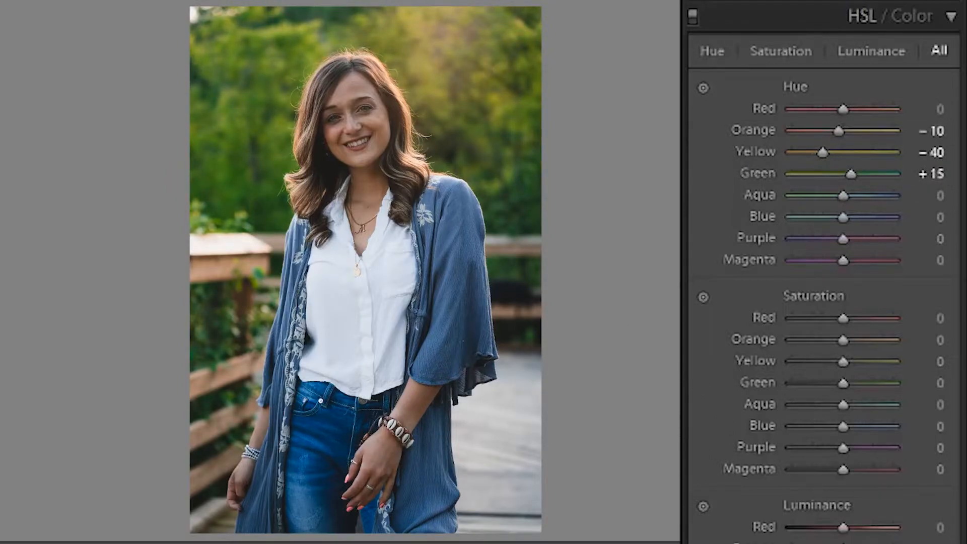
Try a higher Blue hue, undo it, and set the Blue hue to -5.
mouse_move(841, 217)
left_mouse_down()
mouse_move(824, 216)
mouse_move(856, 217)
left_mouse_up()
key("ctrl+z")
left_click(936, 217)
type("-5")
key("Return")
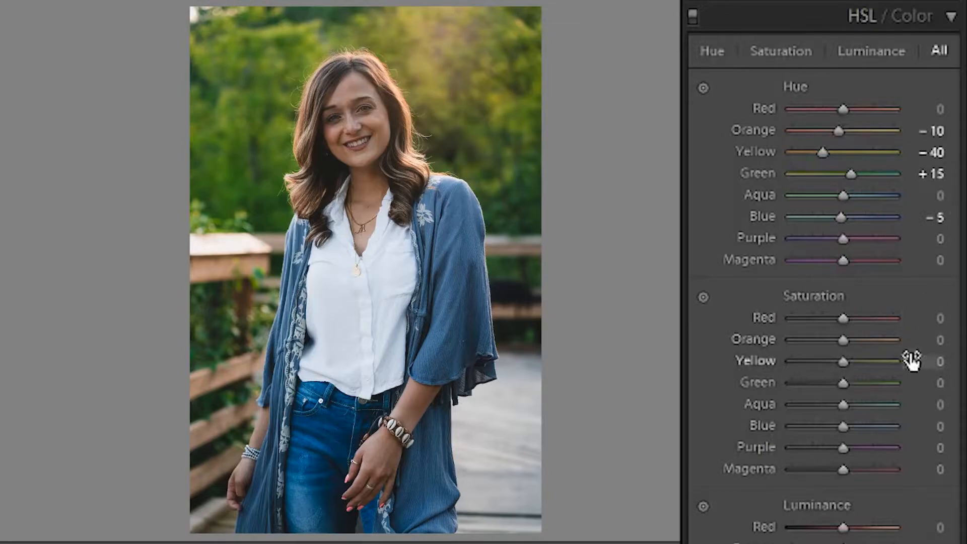
Set the Orange saturation to +10 in the HSL adjustments.
scroll(929, 325, "down", 2)
left_click(929, 319)
type("10")
key("Return")
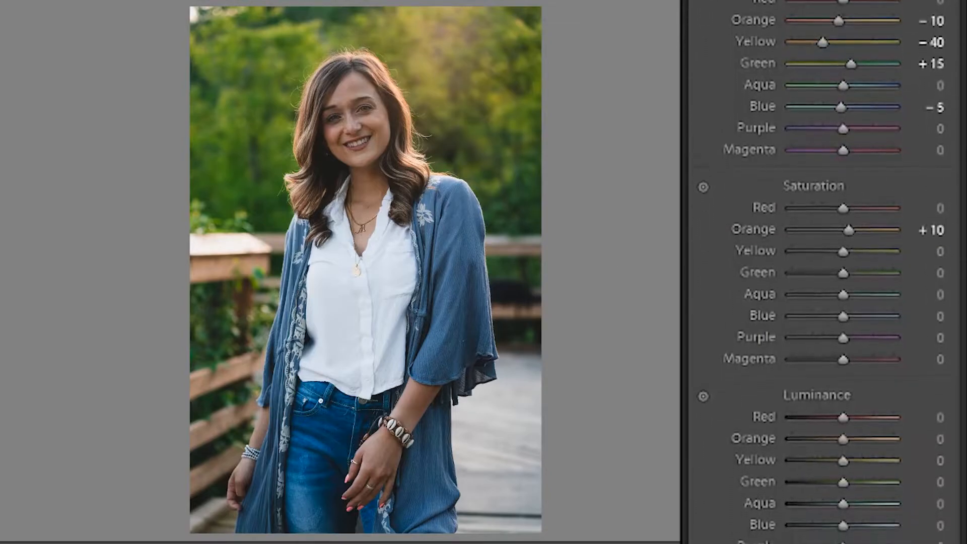
Set both the Orange luminance and the Green luminance to +20.
left_click(930, 376)
type("20")
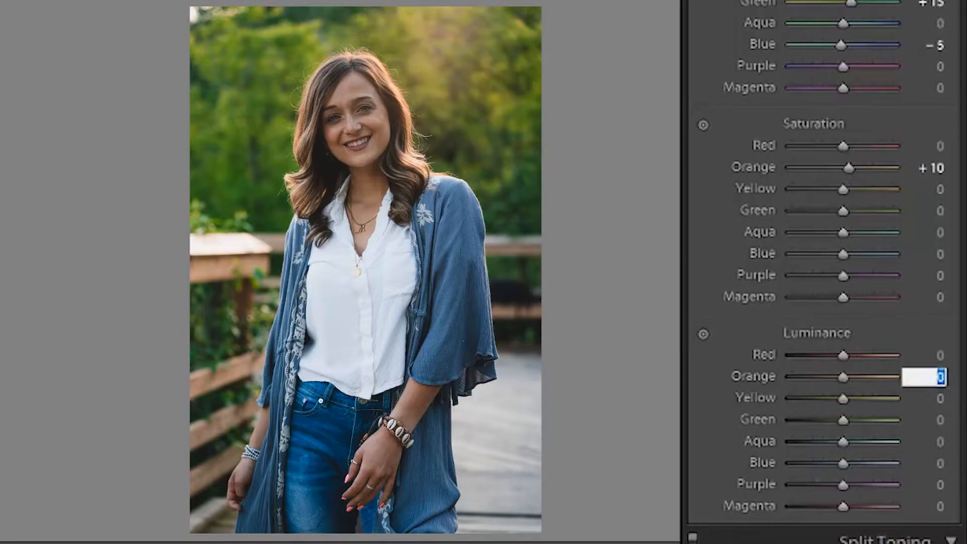
key("Return")
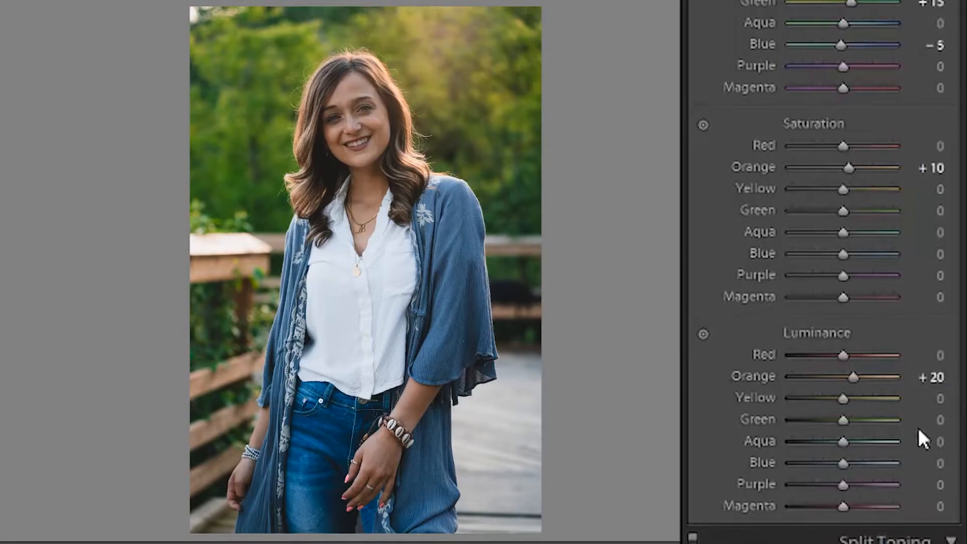
left_click(940, 420)
type("20")
key("Return")
Try a much higher Red luminance and undo the change.
left_click_drag(847, 353, 886, 352)
key("ctrl+z")
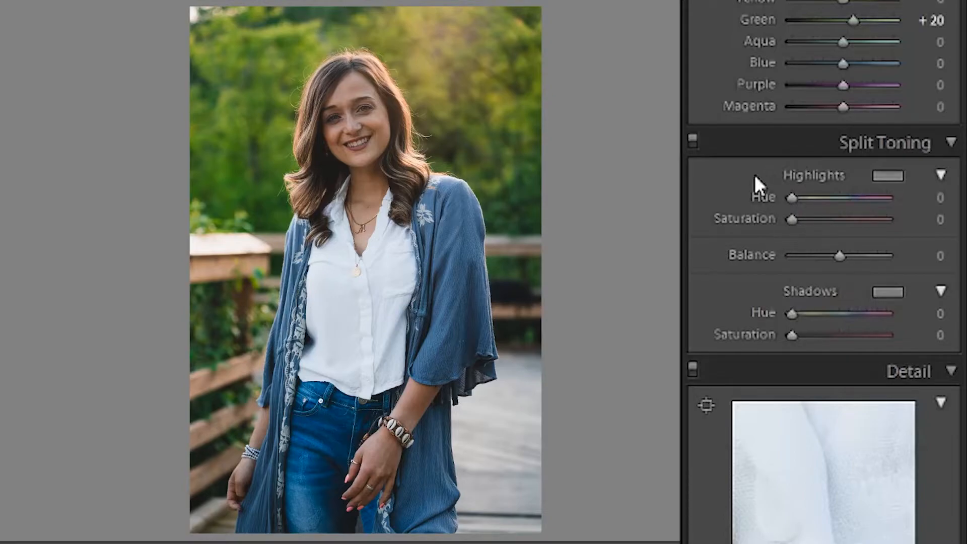
Tint the highlights blue in Split Toning with Hue 210 and Saturation 7.
left_click(848, 196)
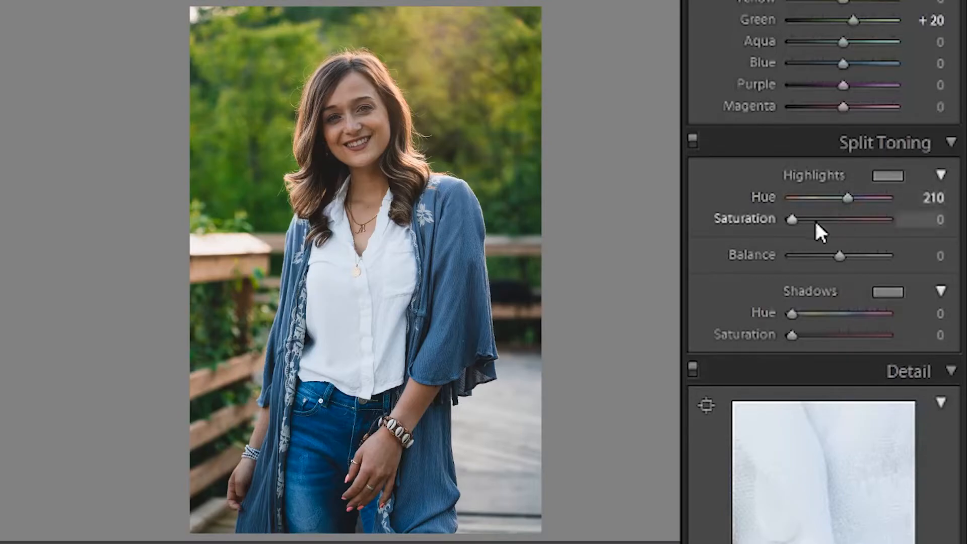
left_click(940, 220)
type("7")
key("Return")
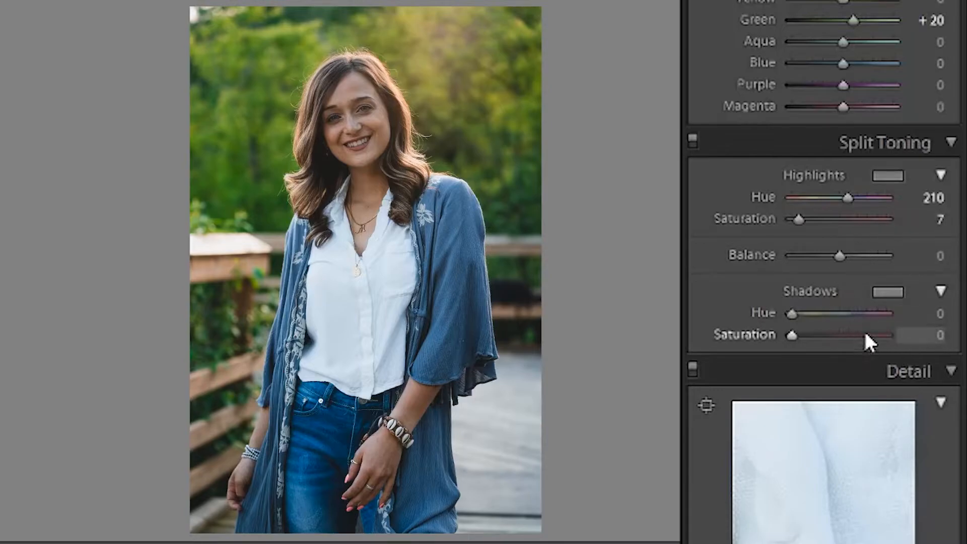
Tint the shadows orange in Split Toning with Hue 26 and Saturation 8.
left_click_drag(792, 312, 798, 312)
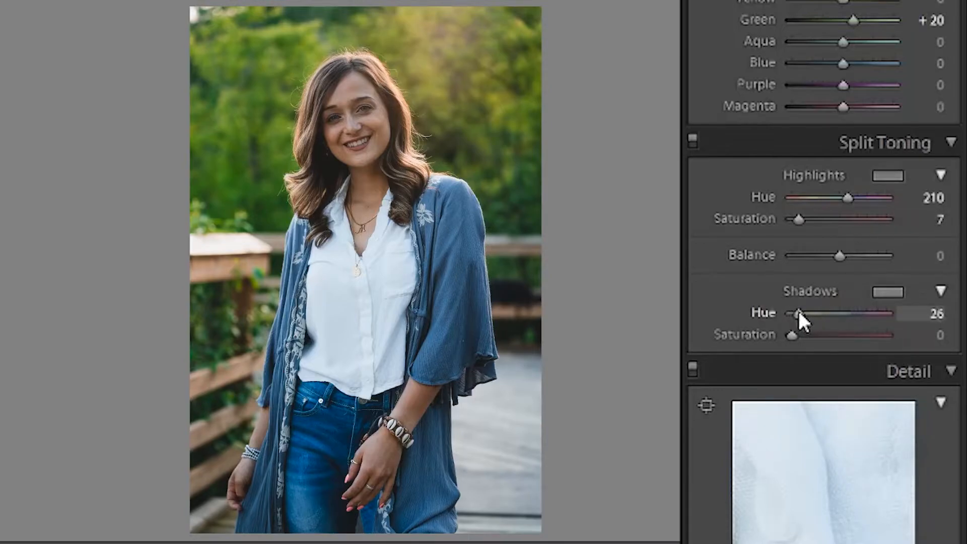
left_click(937, 334)
type("8")
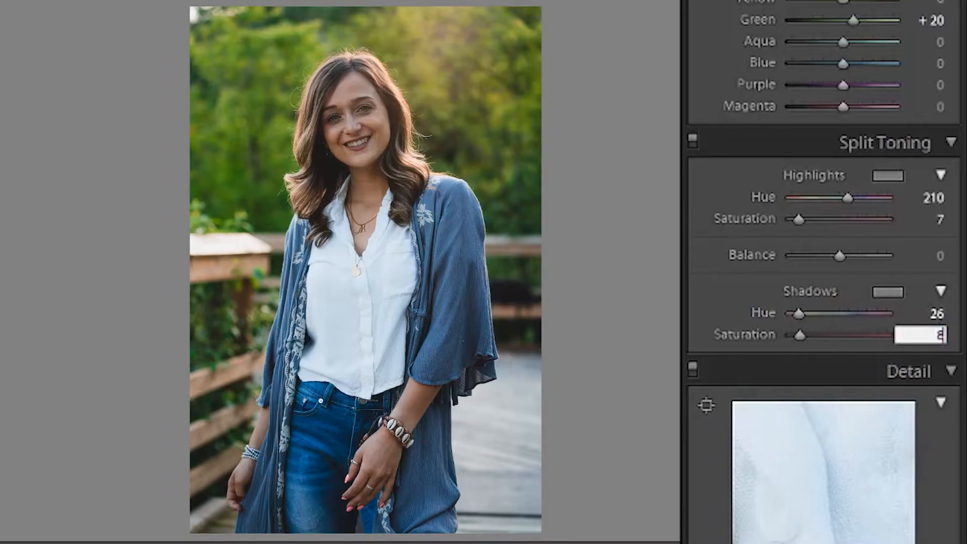
key("Return")
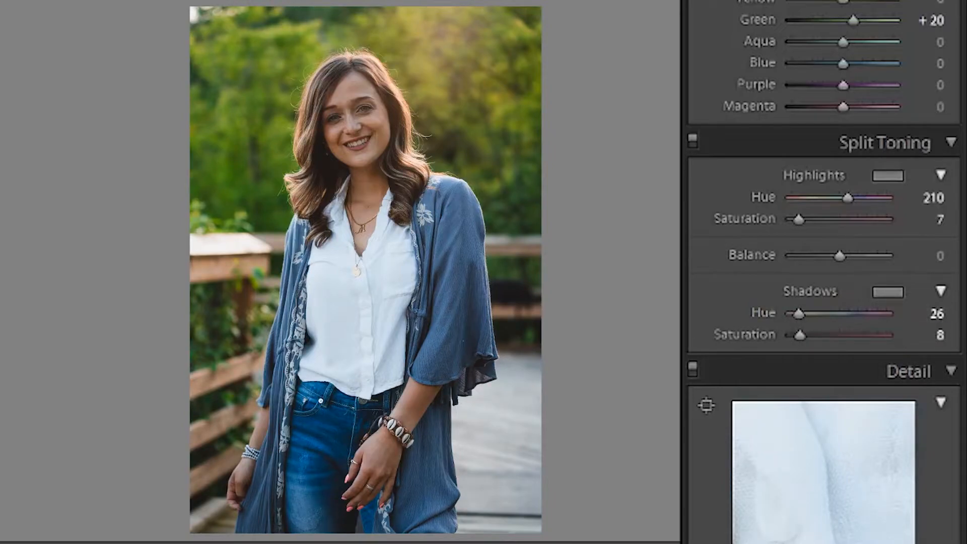
Compare the photo with and without the split toning.
left_click(694, 138)
left_click(694, 138)
left_click(694, 137)
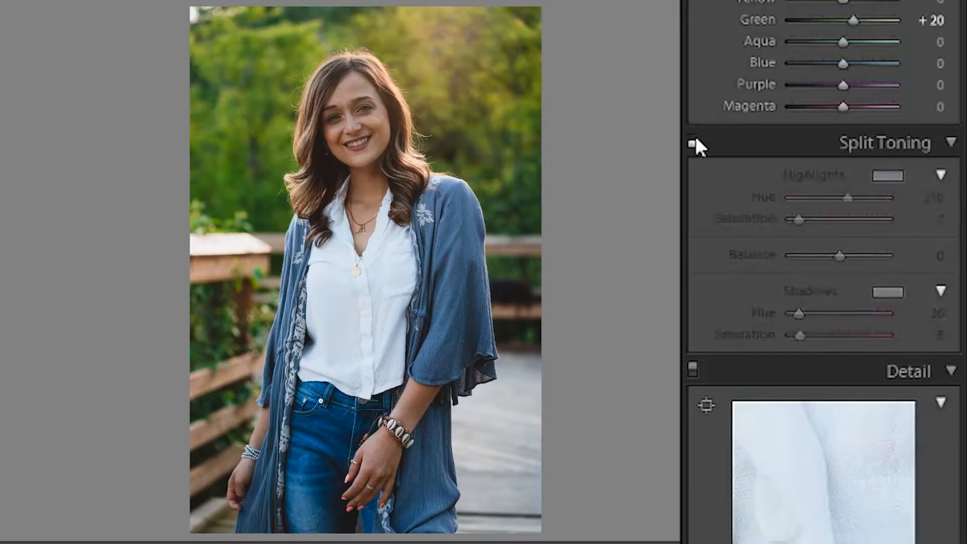
left_click(693, 137)
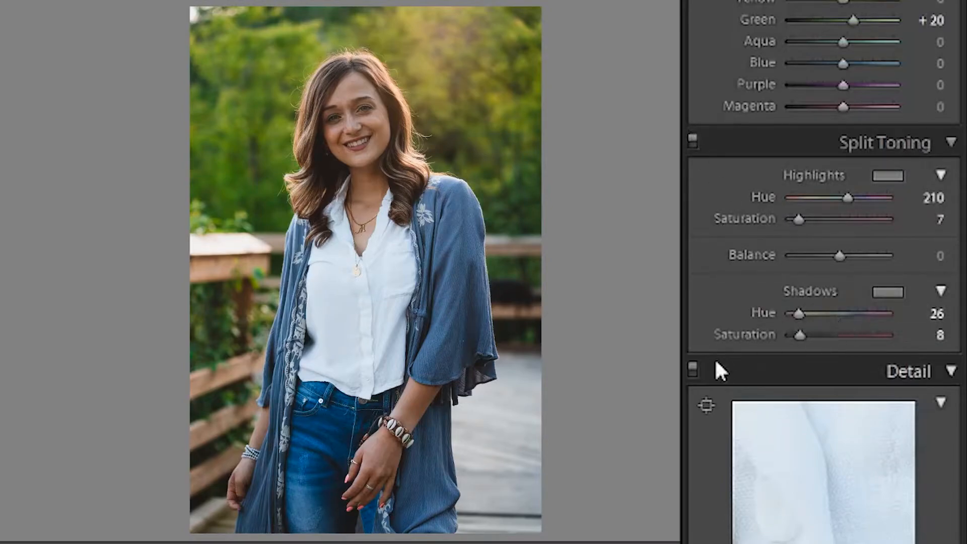
Set the Split Toning shadows Saturation to 5 and compare the photo with the effect off and on.
left_click(932, 338)
type("5")
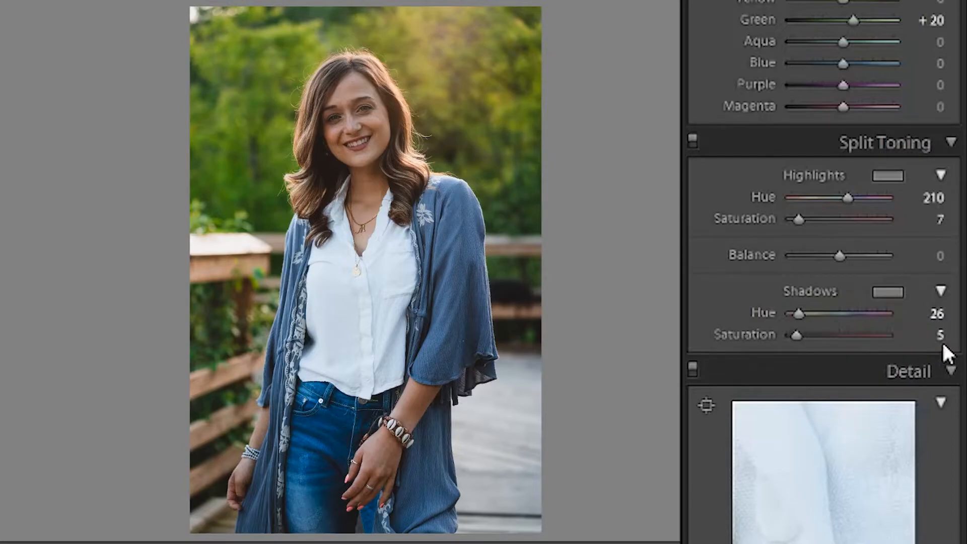
key("Return")
left_click(696, 135)
left_click(696, 135)
left_click(696, 135)
left_click(696, 135)
Try the Split Toning highlights Saturation at 10 and undo the change.
left_click(941, 219)
type("10")
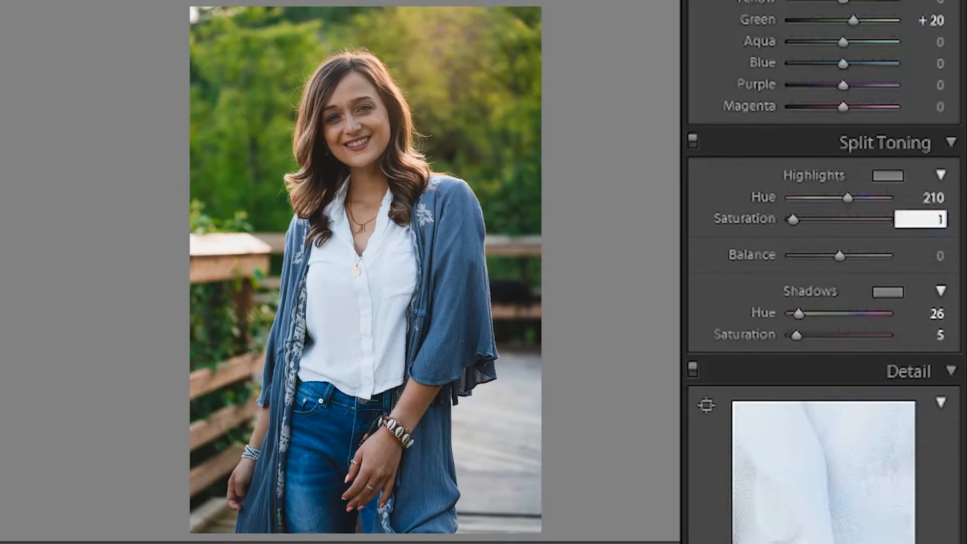
key("Return")
key("ctrl+z")
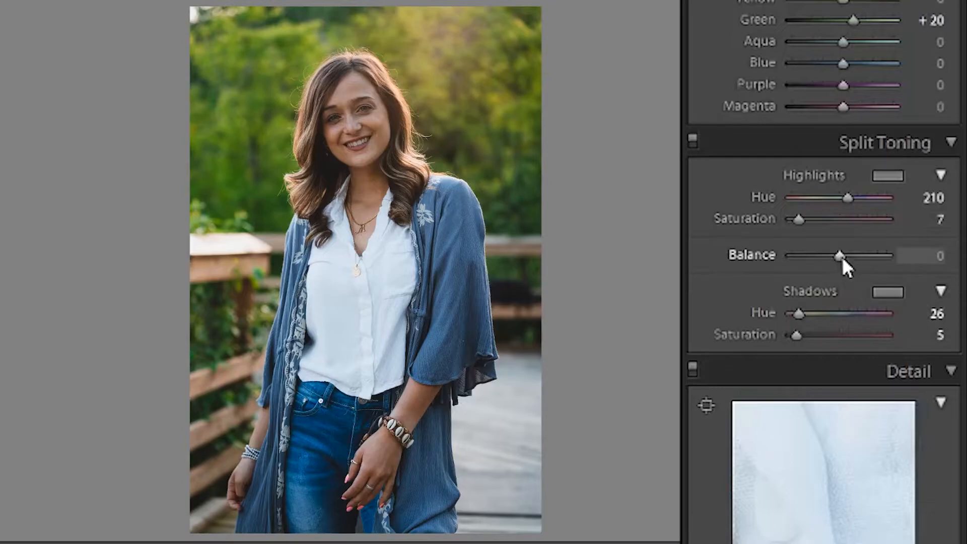
Shift the Split Toning Balance toward the shadows, trying -100 and settling on -10.
left_click_drag(840, 256, 753, 252)
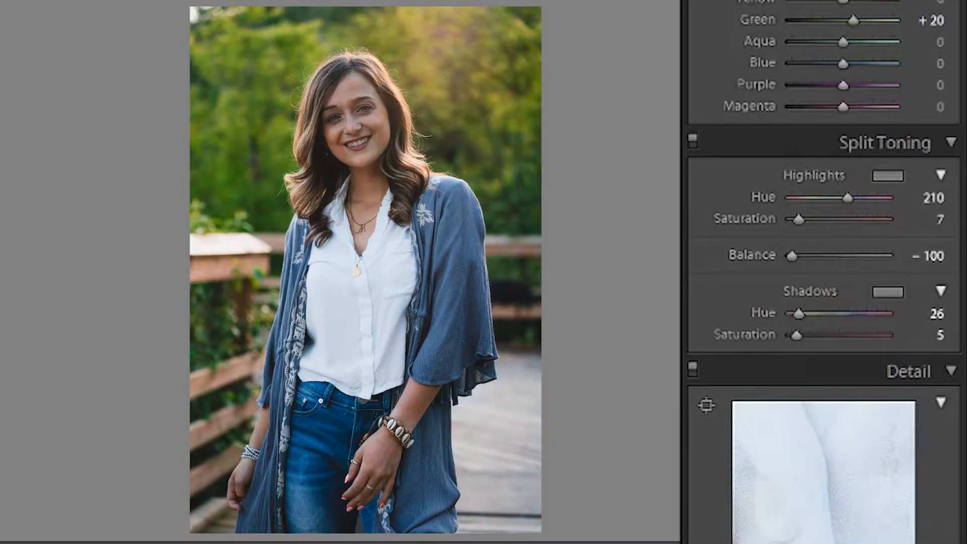
key("ctrl+z")
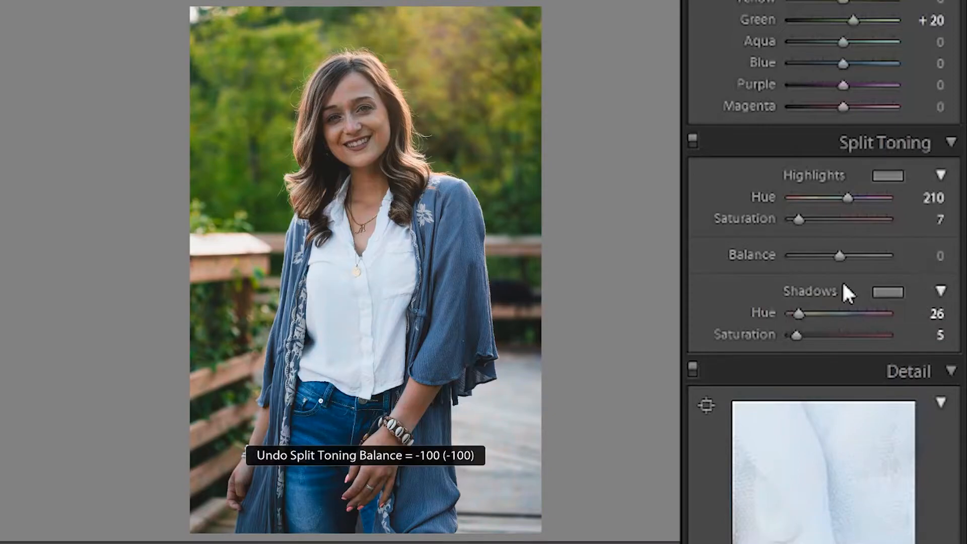
left_click_drag(836, 253, 815, 258)
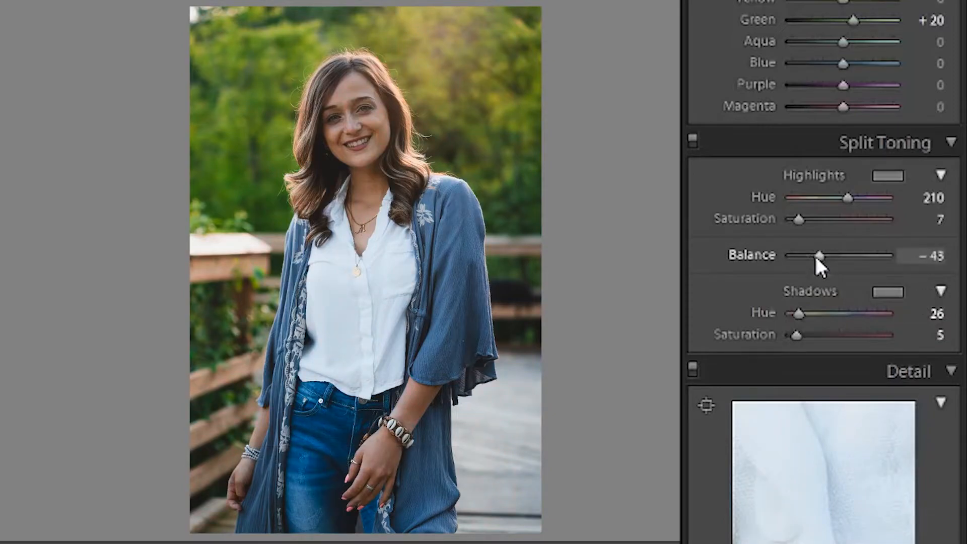
left_click(940, 257)
type("- 10")
key("Return")
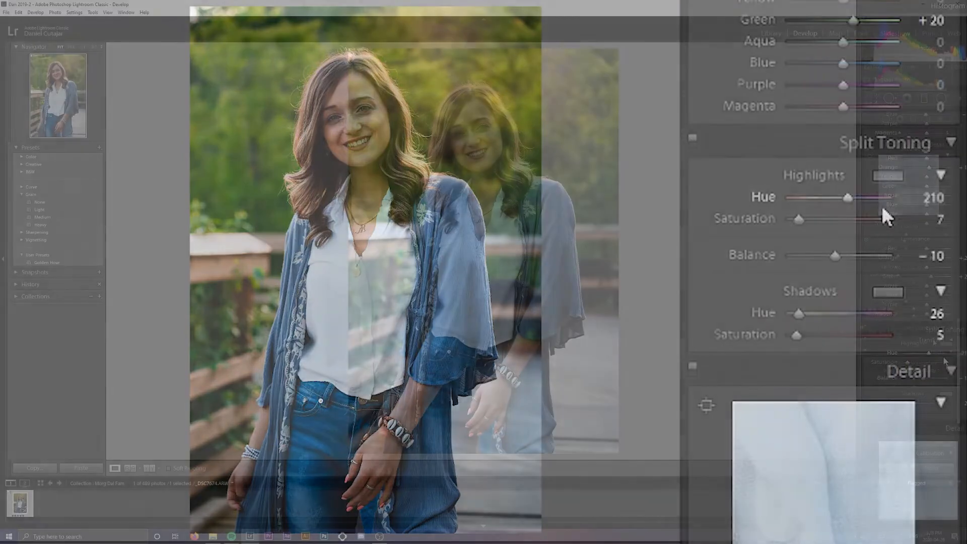
Add a subtle dark post-crop vignette with an Amount of -7.
scroll(944, 361, "down", 7)
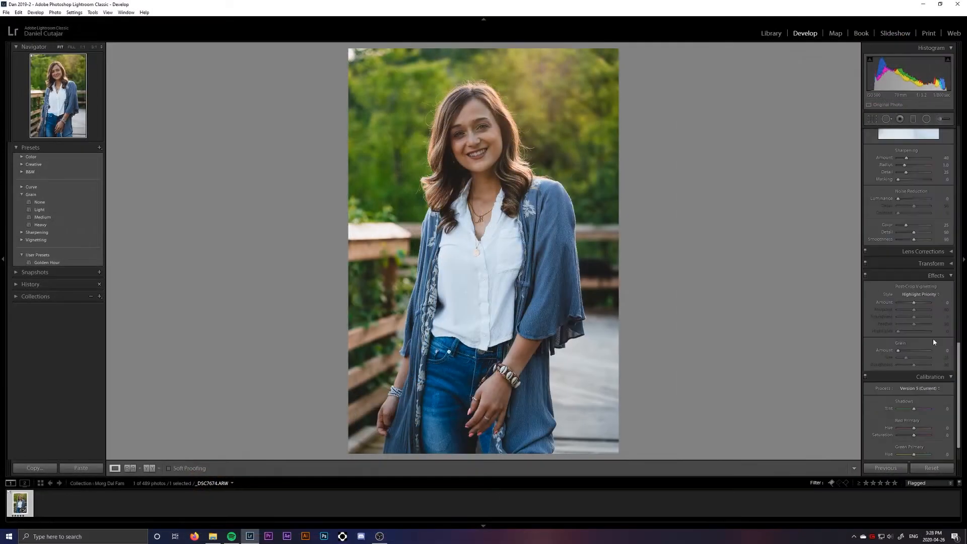
scroll(938, 339, "down", 2)
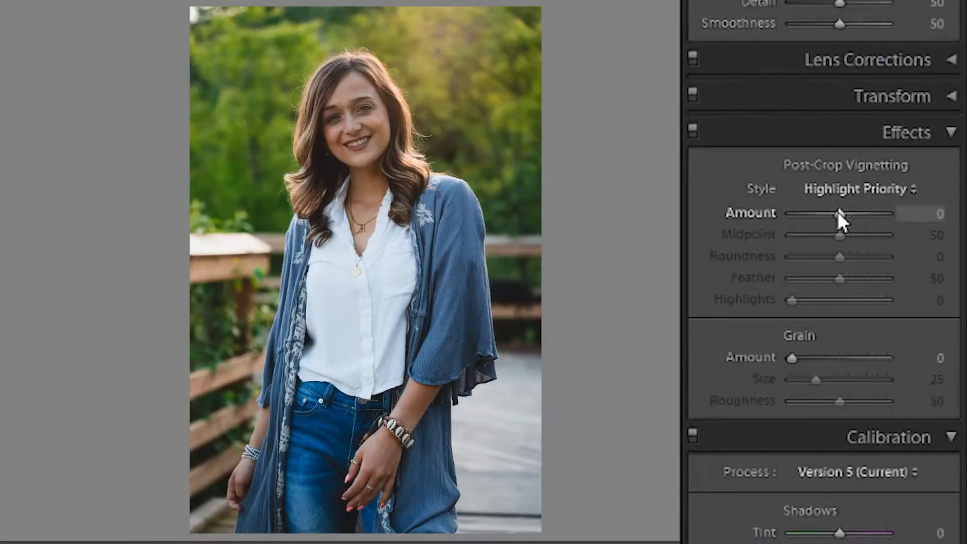
left_click_drag(837, 212, 827, 214)
left_click_drag(826, 213, 846, 214)
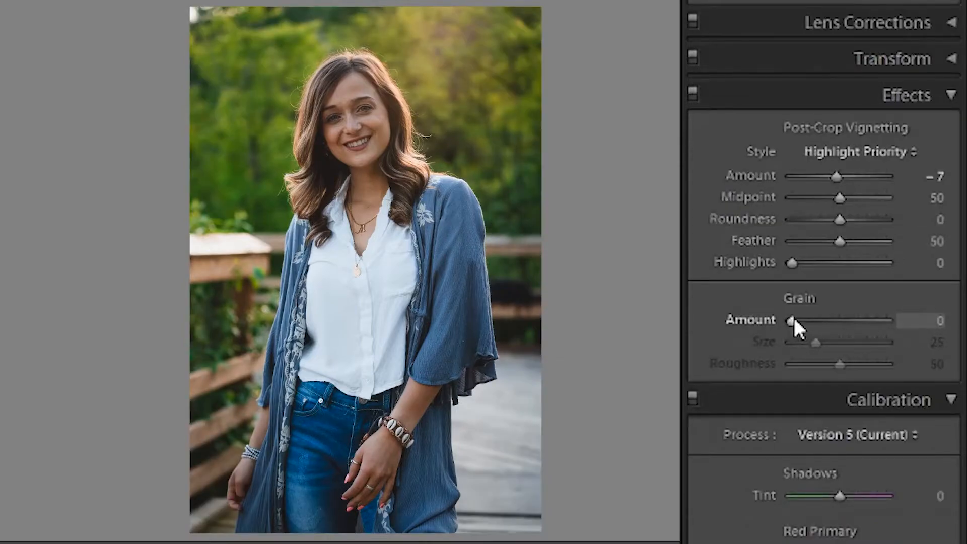
Try the Grain Amount at 100 and undo the change.
left_click_drag(790, 321, 887, 320)
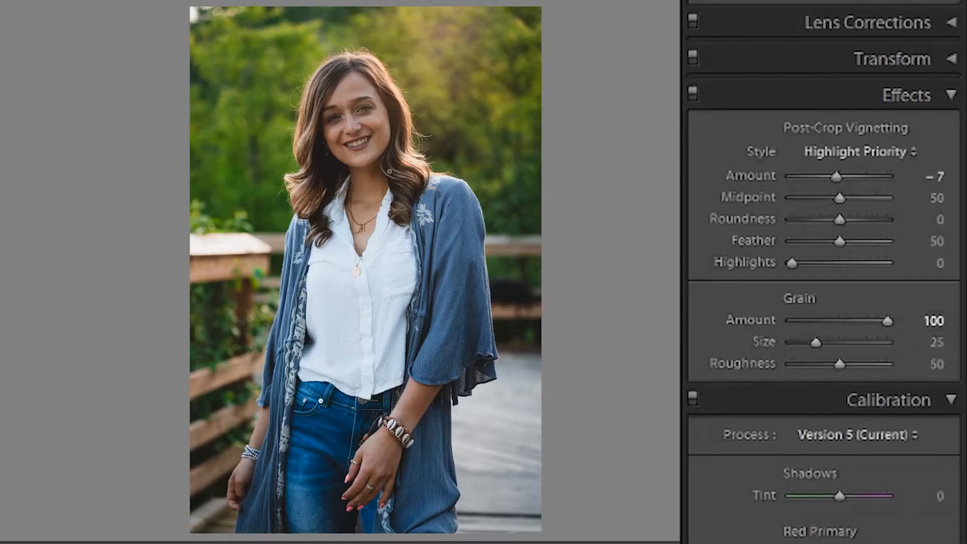
key("ctrl+z")
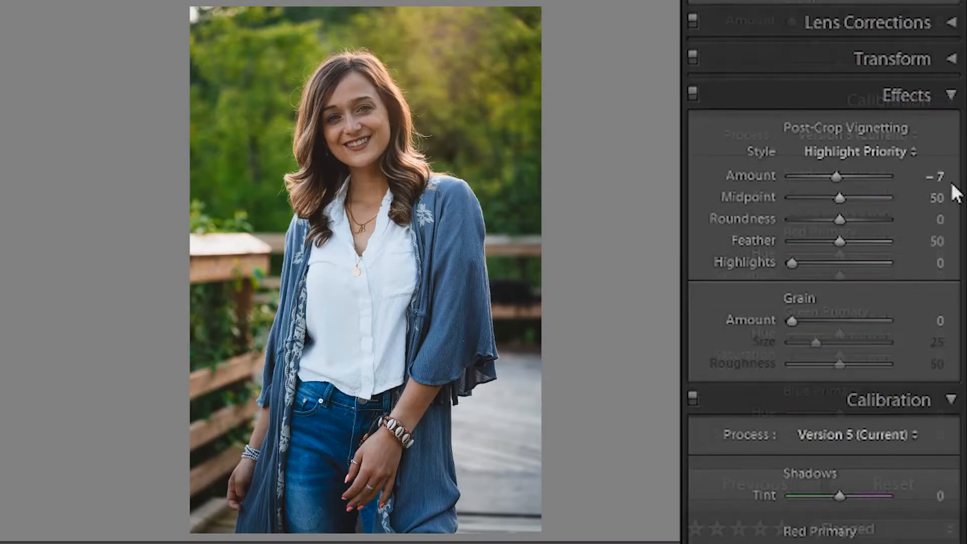
Try Calibration hues of +26 for Blue Primary, +24 for Green Primary and +33 for Red Primary, undoing each one.
scroll(951, 190, "down", 5)
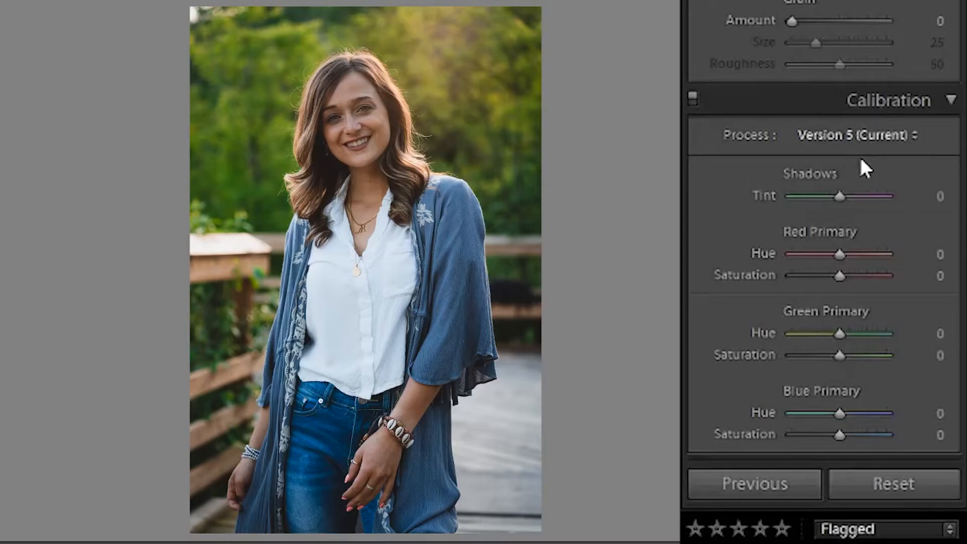
mouse_move(839, 413)
left_mouse_down()
mouse_move(826, 417)
mouse_move(851, 416)
left_mouse_up()
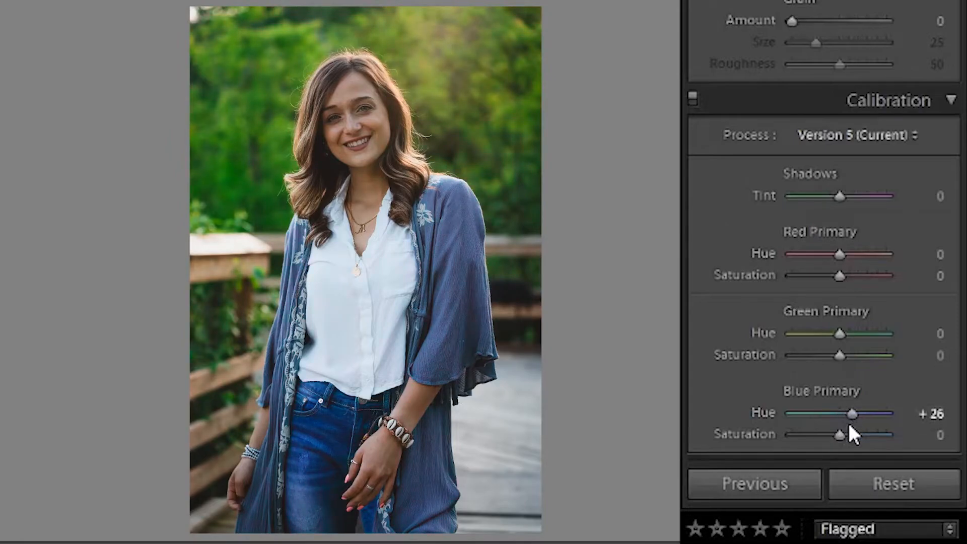
key("ctrl+z")
mouse_move(838, 333)
left_mouse_down()
mouse_move(815, 333)
mouse_move(850, 333)
left_mouse_up()
key("ctrl+z")
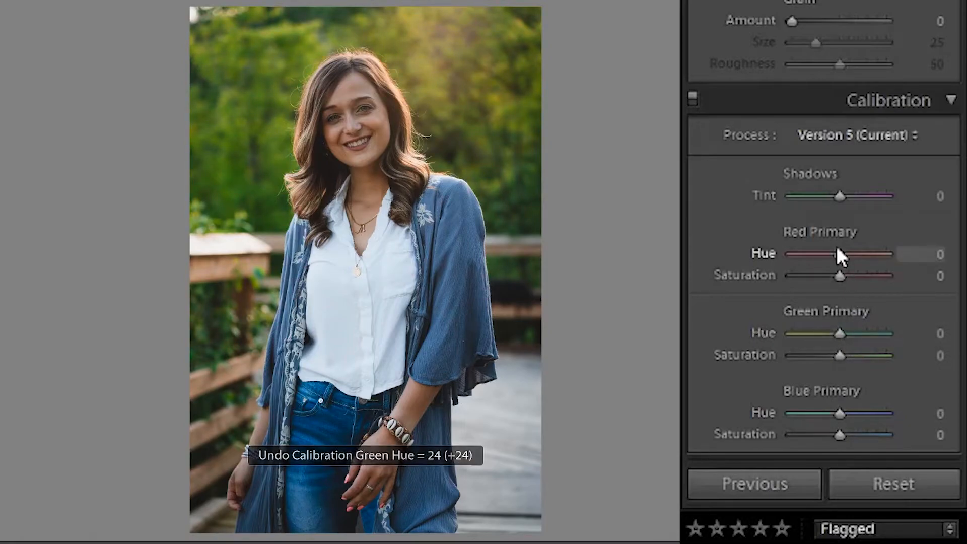
mouse_move(837, 254)
left_mouse_down()
mouse_move(820, 255)
mouse_move(853, 258)
left_mouse_up()
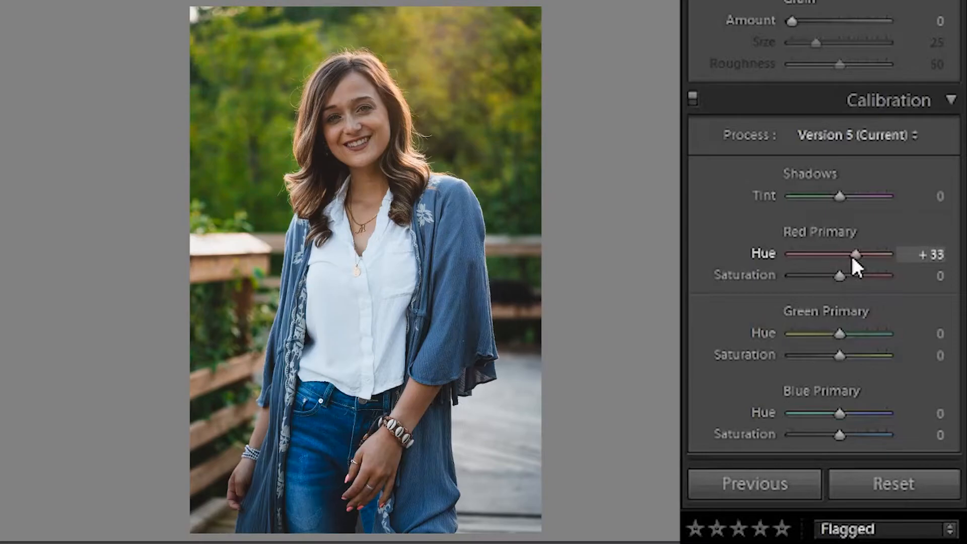
key("ctrl+z")
Set the Calibration Blue Primary Hue to -10 and the Green Primary Hue to +10.
left_click_drag(839, 413, 834, 412)
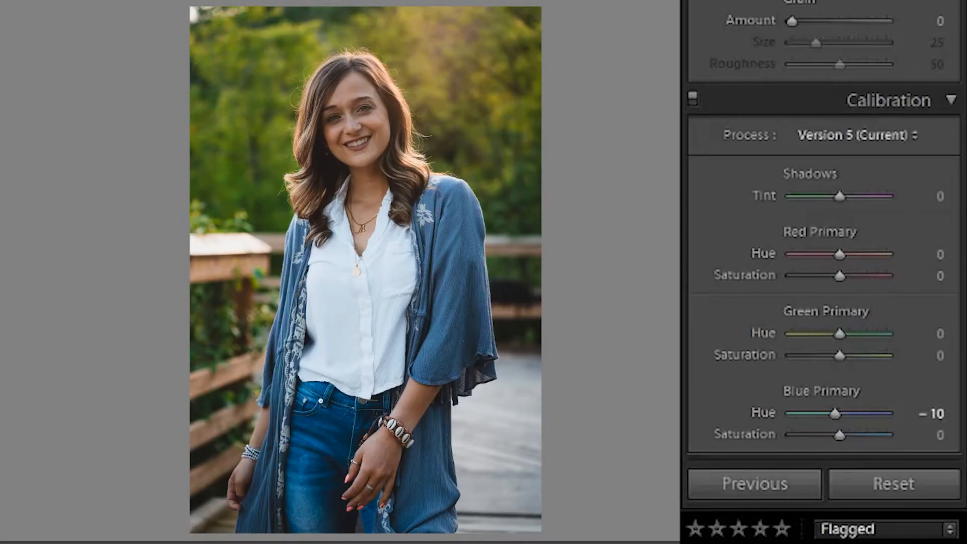
mouse_move(840, 335)
left_mouse_down()
mouse_move(851, 334)
mouse_move(832, 334)
mouse_move(843, 332)
left_mouse_up()
left_click(932, 334)
type("10")
key("Return")
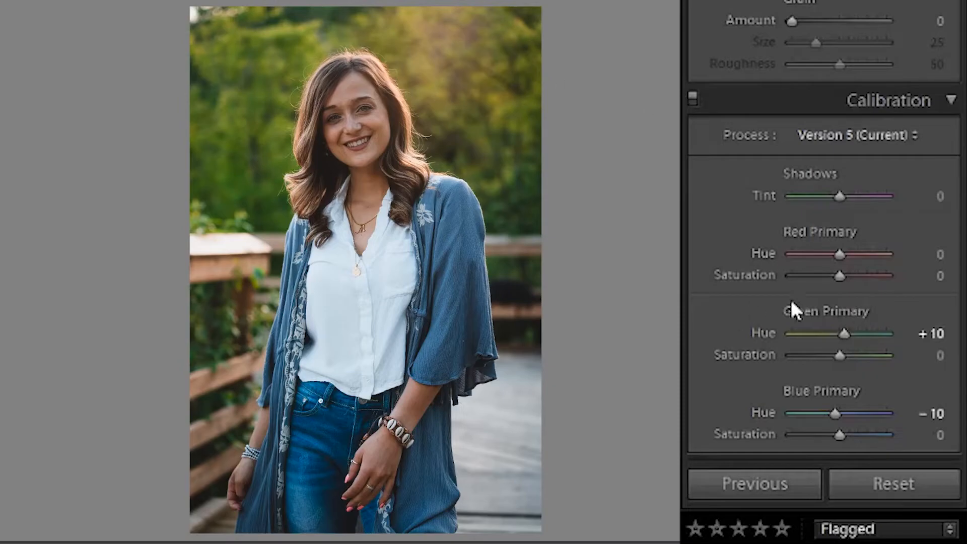
Compare the photo with and without the Calibration adjustments.
left_click(691, 95)
left_click(692, 95)
left_click(692, 95)
left_click(692, 95)
left_click(692, 95)
left_click(692, 95)
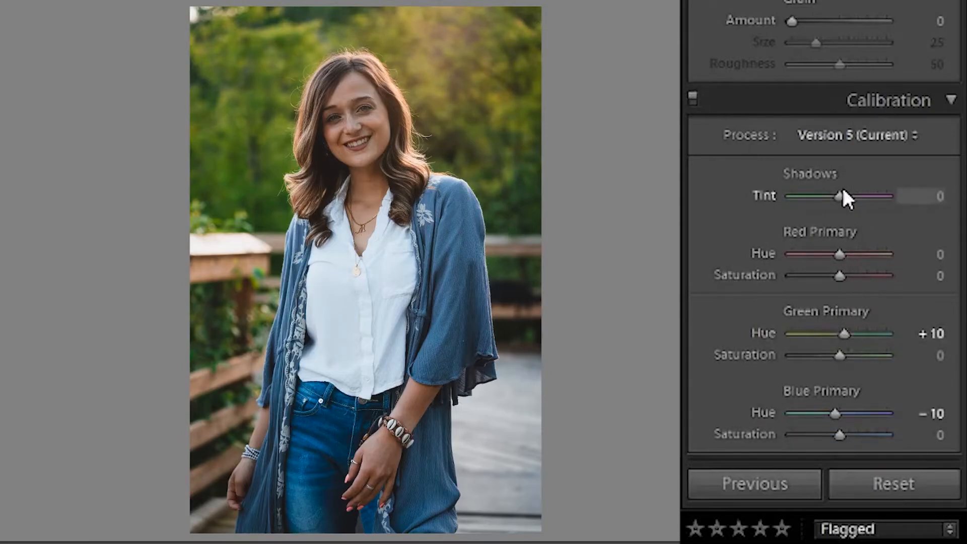
Try a stronger magenta Shadows Tint in Calibration, undo it, and set the Tint to +5.
left_click_drag(841, 195, 850, 197)
key("ctrl+z")
left_click(940, 196)
type("5")
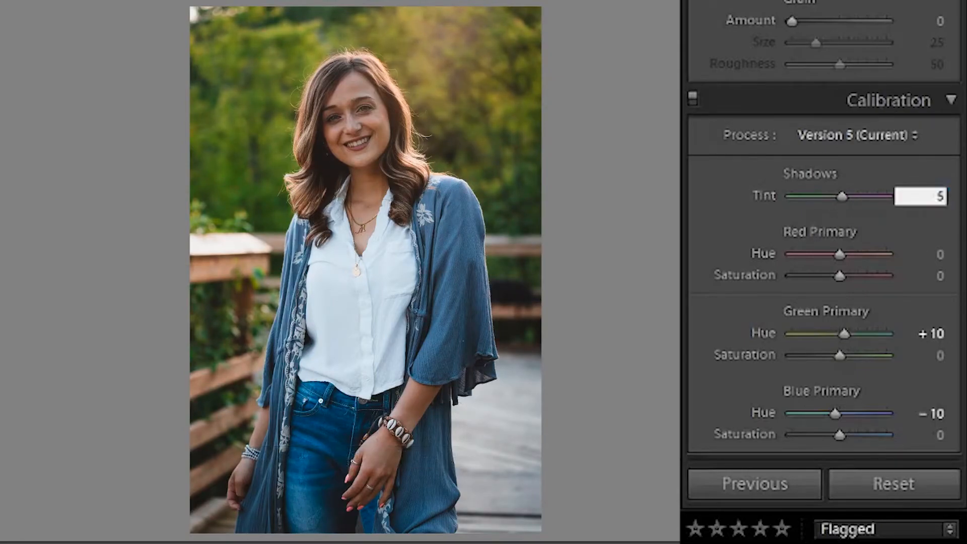
key("Return")
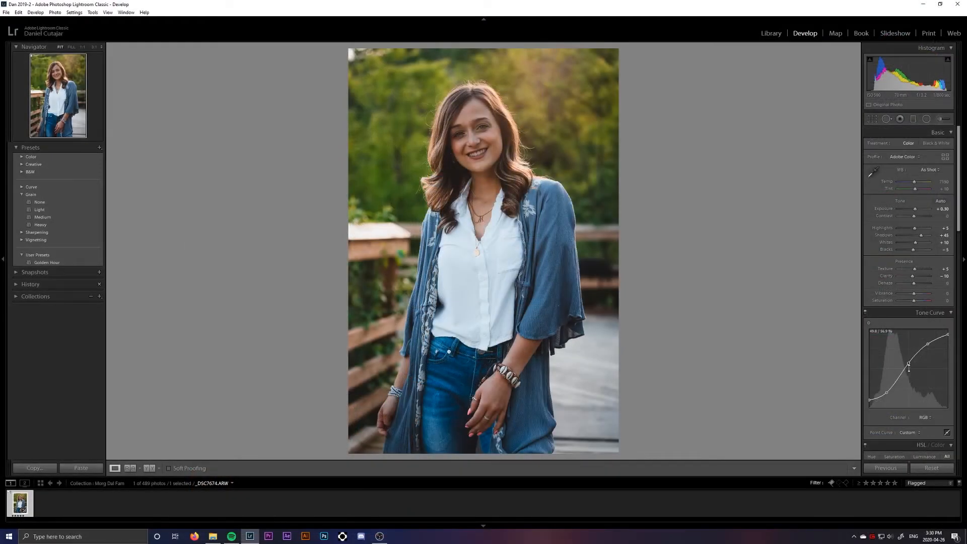